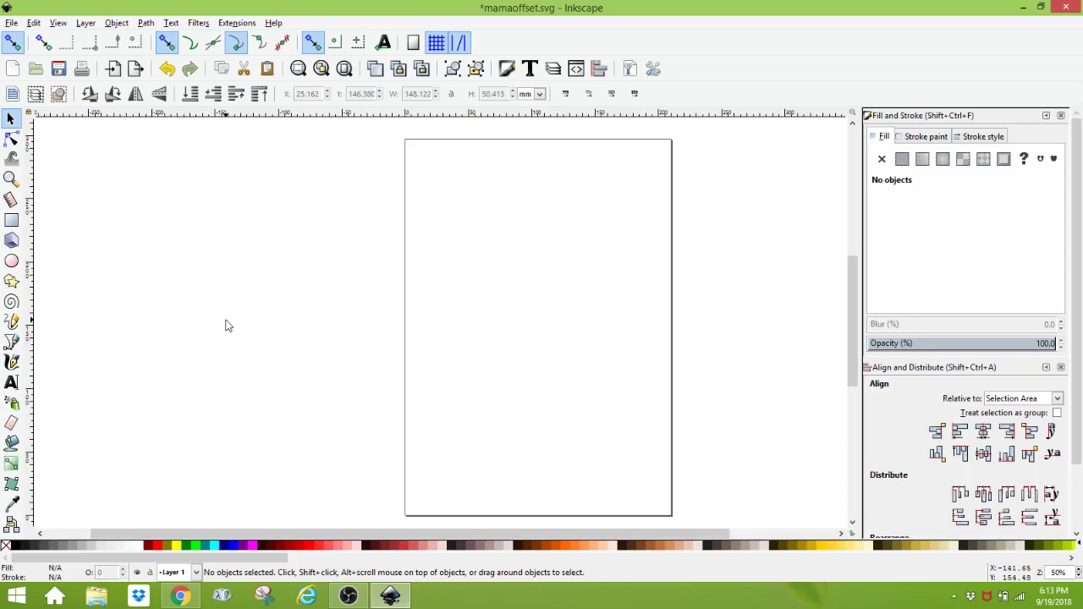
Create a new blank document (New document 2) from the File menu.
left_click(11, 24)
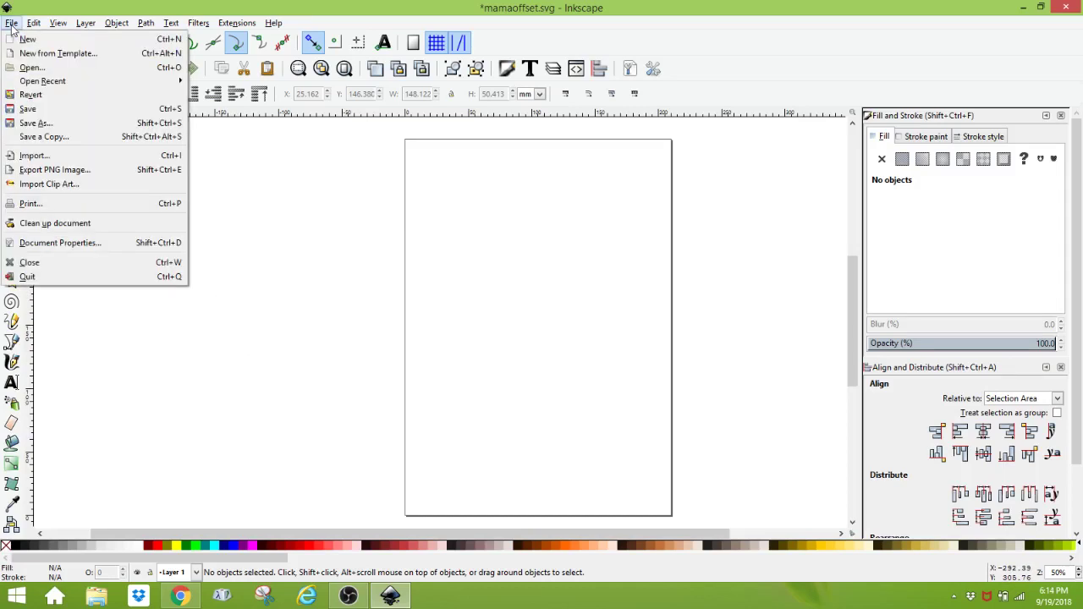
left_click(25, 39)
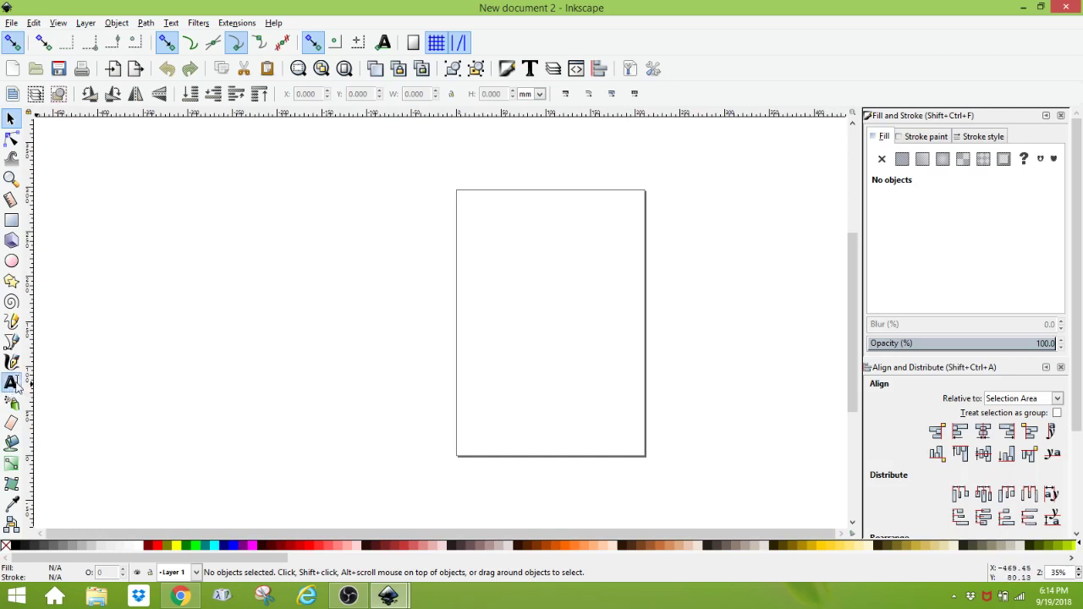
Add the text 'Mama' to the page with the Text tool.
left_click(12, 383)
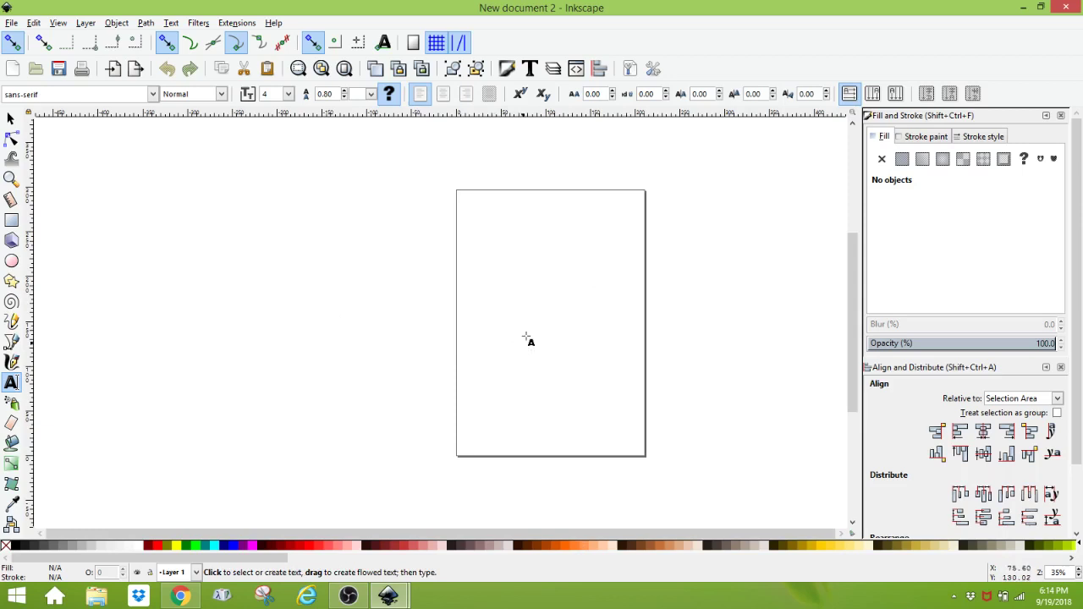
left_click(491, 322)
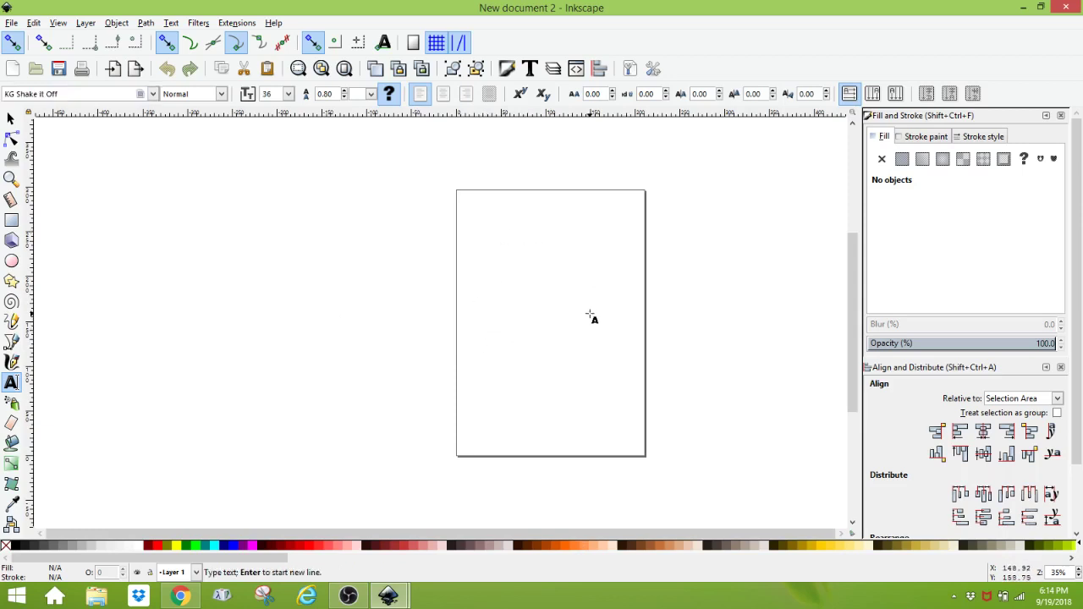
type("Mama")
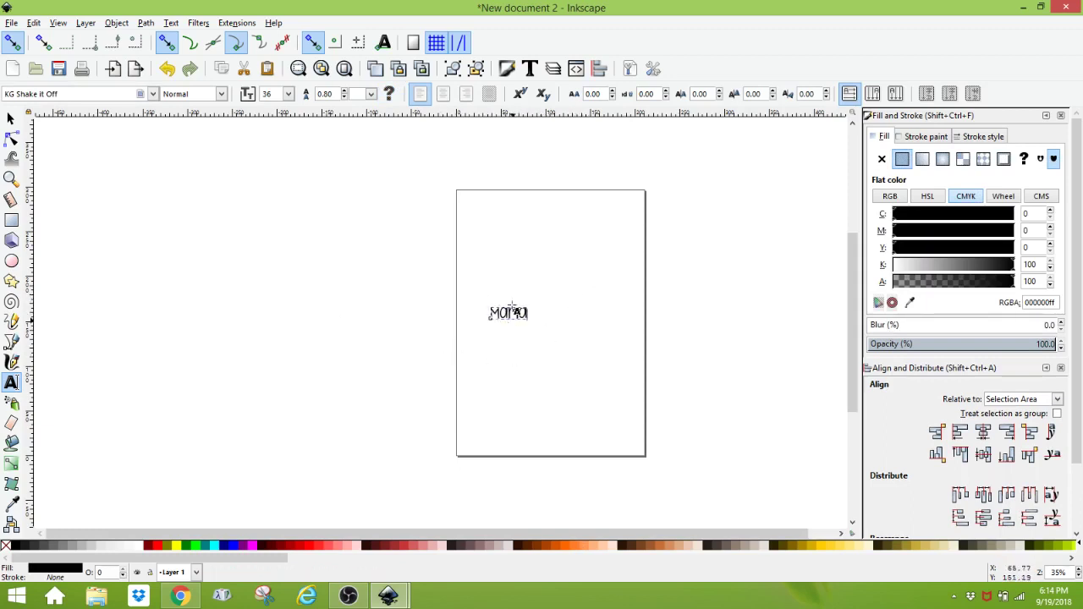
Set the text's font to Pinsetter Complete.
triple_click(121, 94)
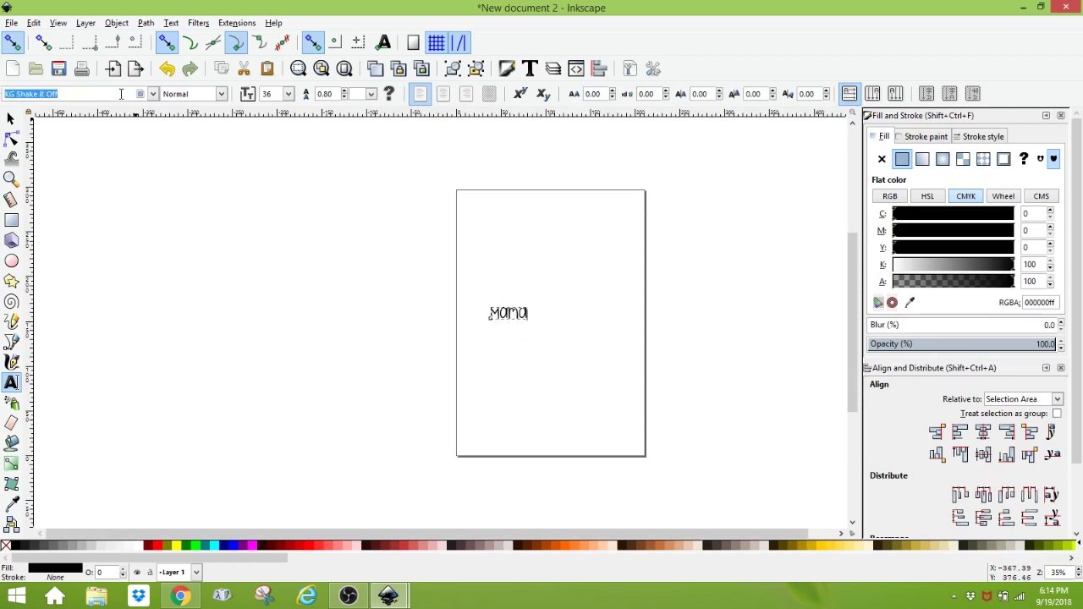
type("pin")
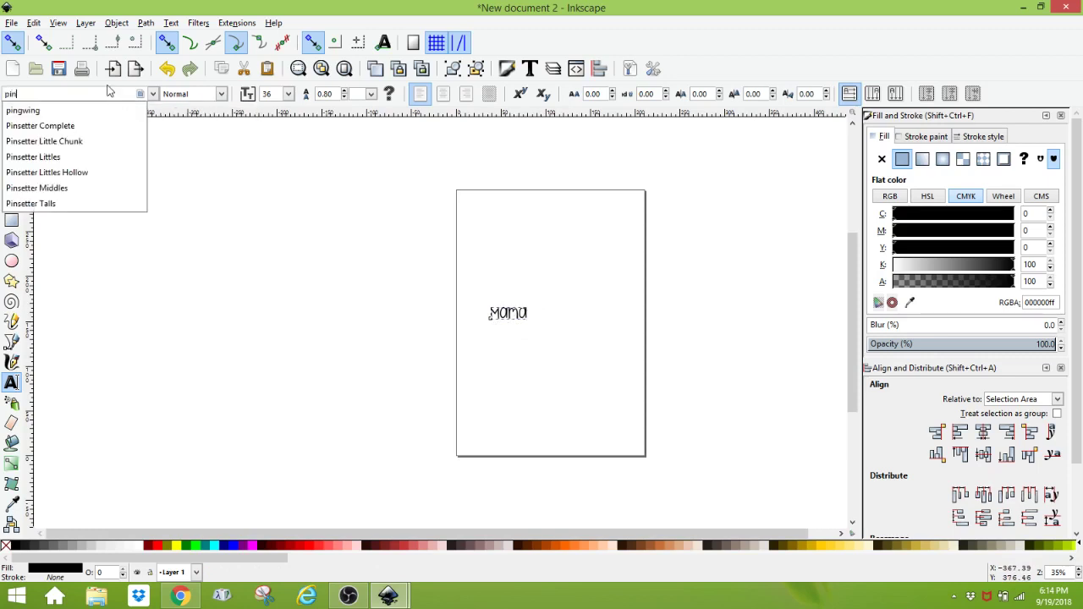
left_click(76, 125)
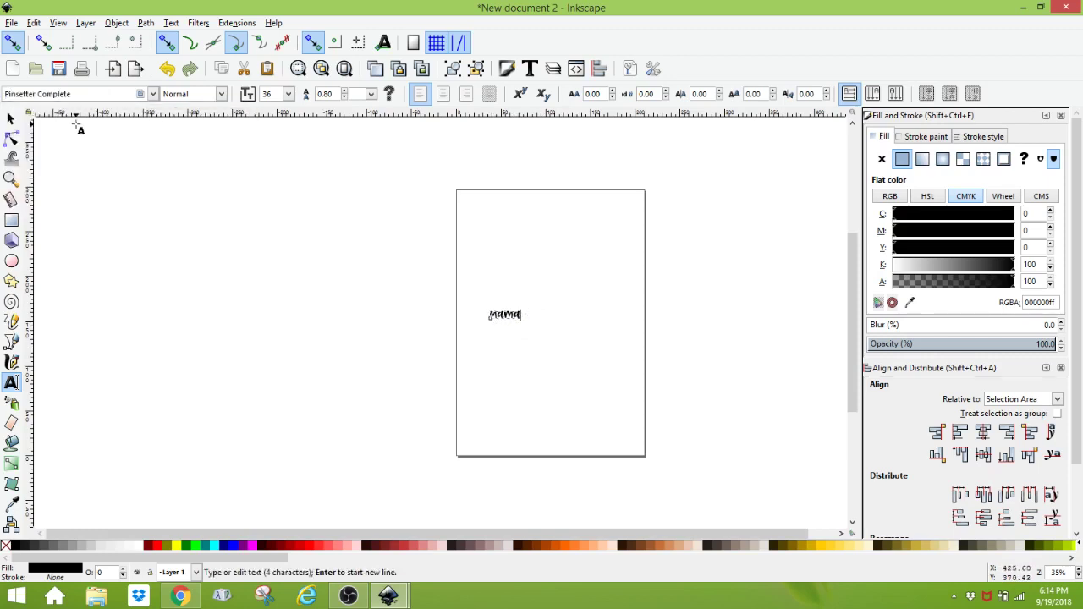
Scale the Mama text to about 160.7 × 37.5 mm and move it to the page centre.
left_click(12, 121)
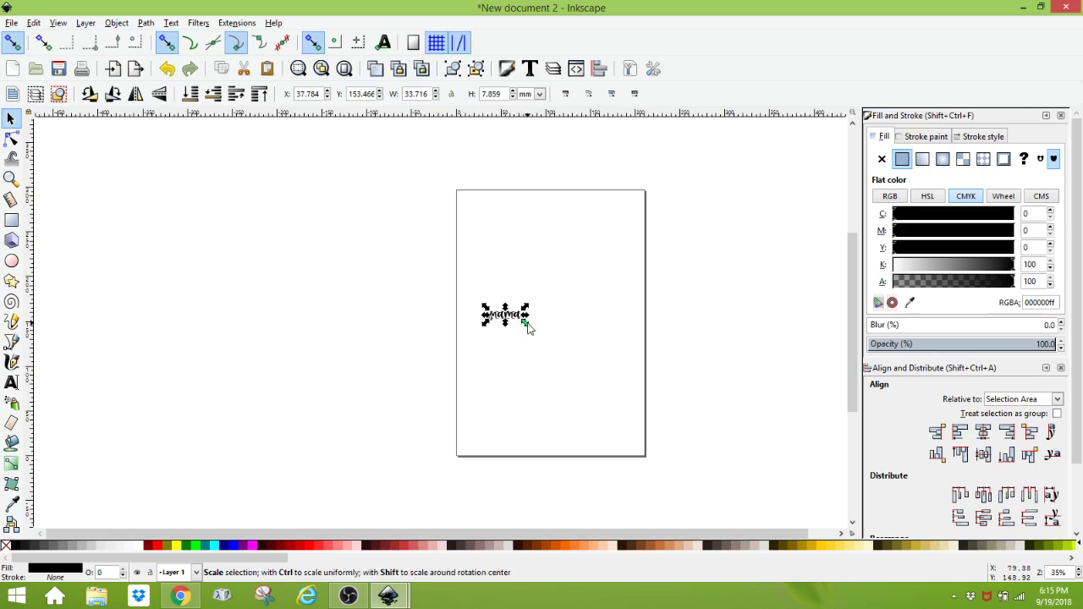
left_click_drag(526, 329, 584, 383)
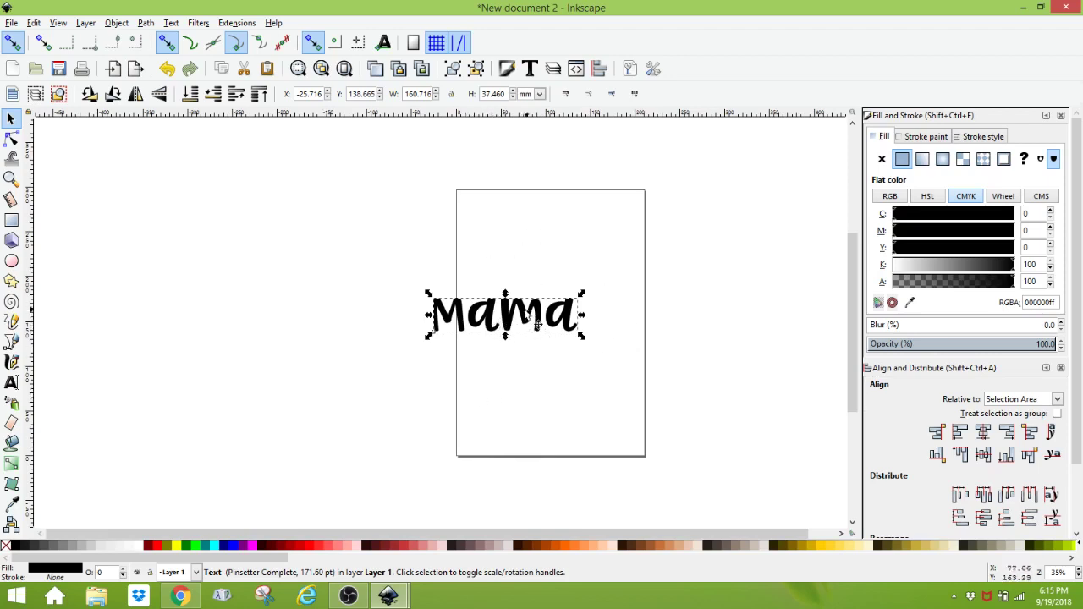
left_click_drag(535, 327, 564, 320)
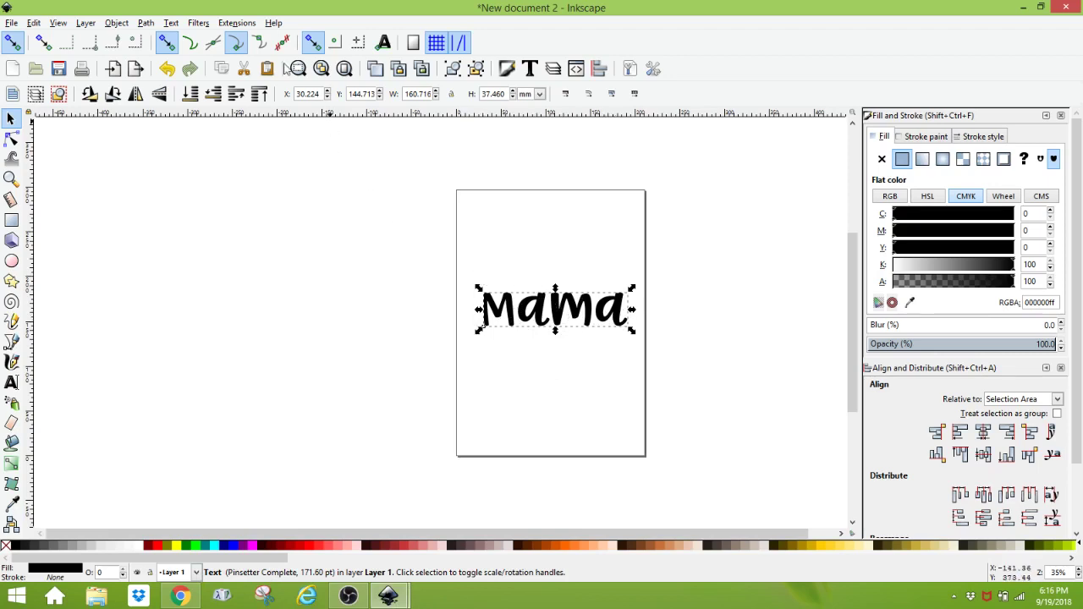
Convert Mama to paths, ungroup the letters, and union them into one 55-node path.
left_click(146, 24)
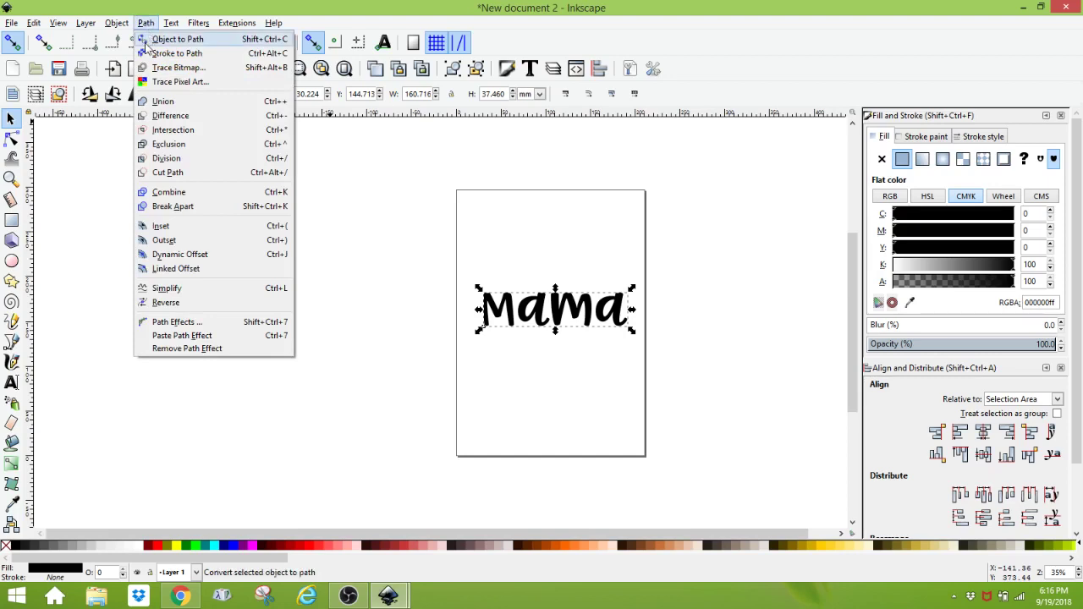
left_click(156, 45)
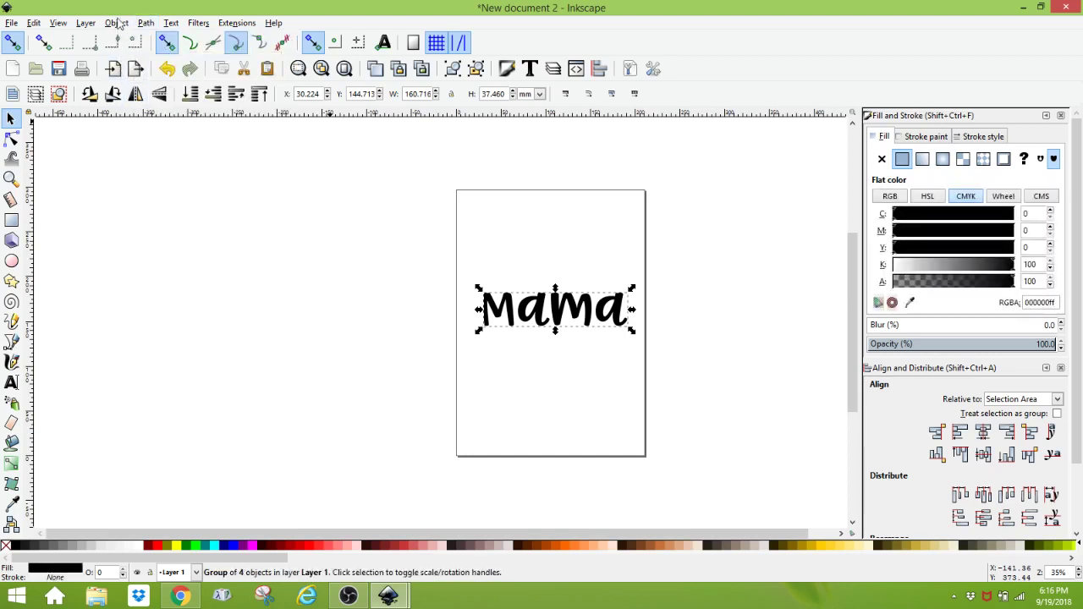
left_click(118, 22)
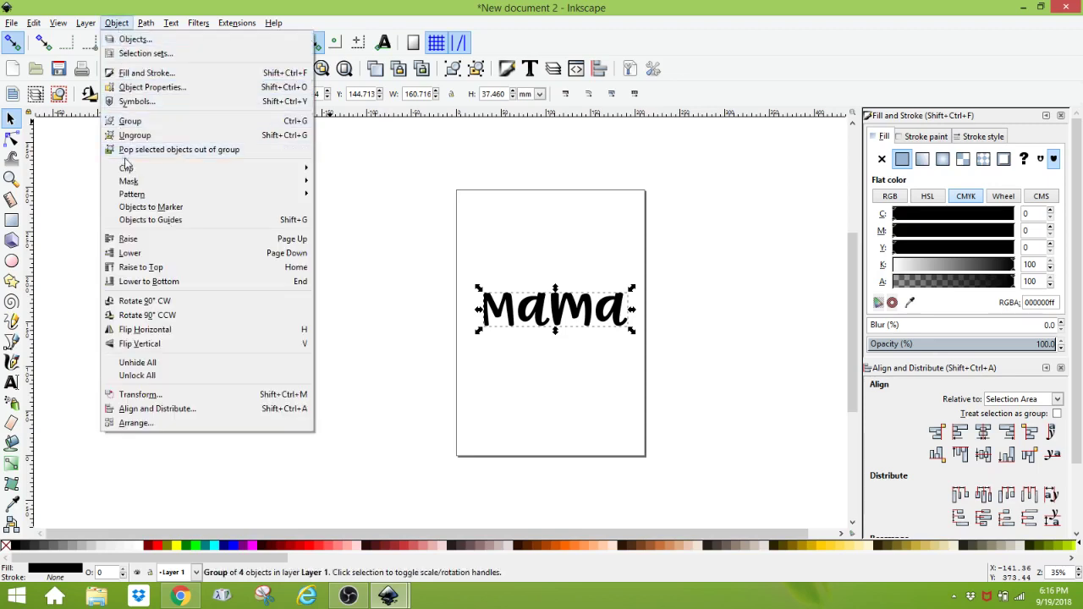
left_click(136, 138)
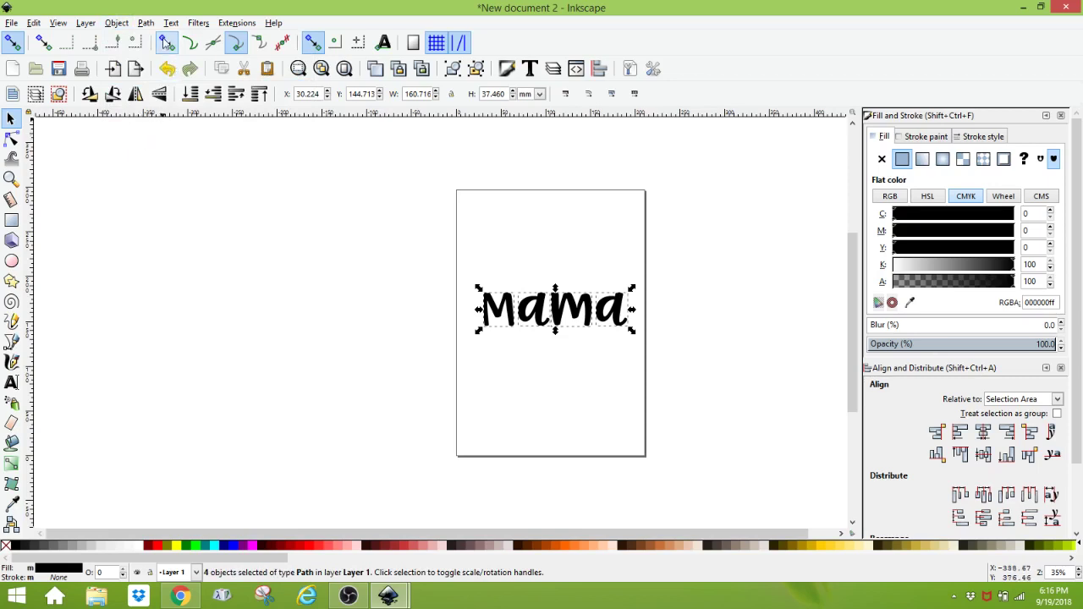
left_click(146, 24)
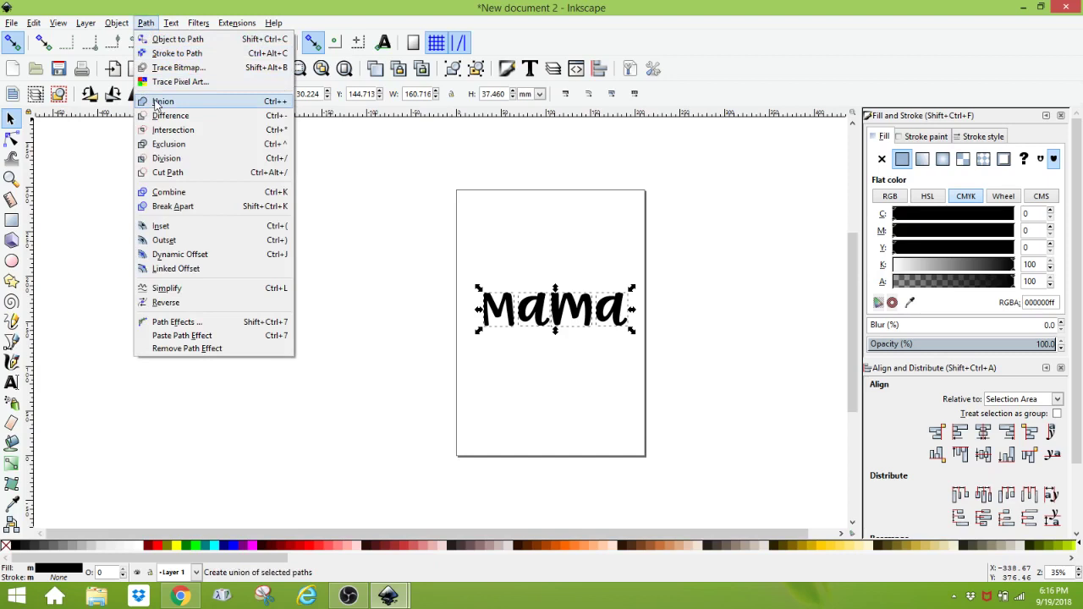
left_click(161, 102)
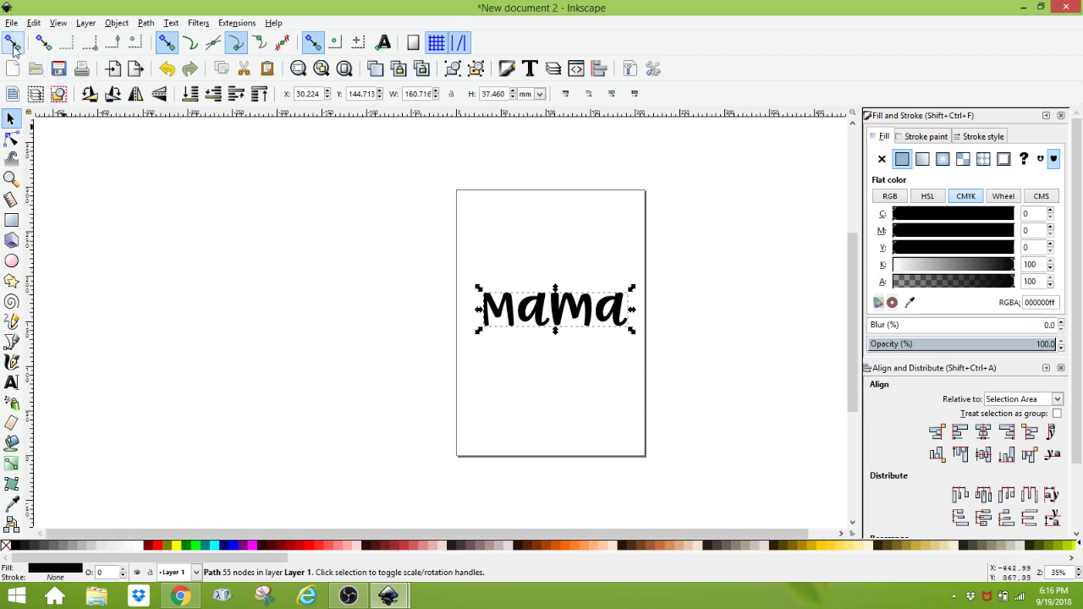
With snapping off, add a linked offset to the Mama path and widen it into a thick backing.
left_click(13, 45)
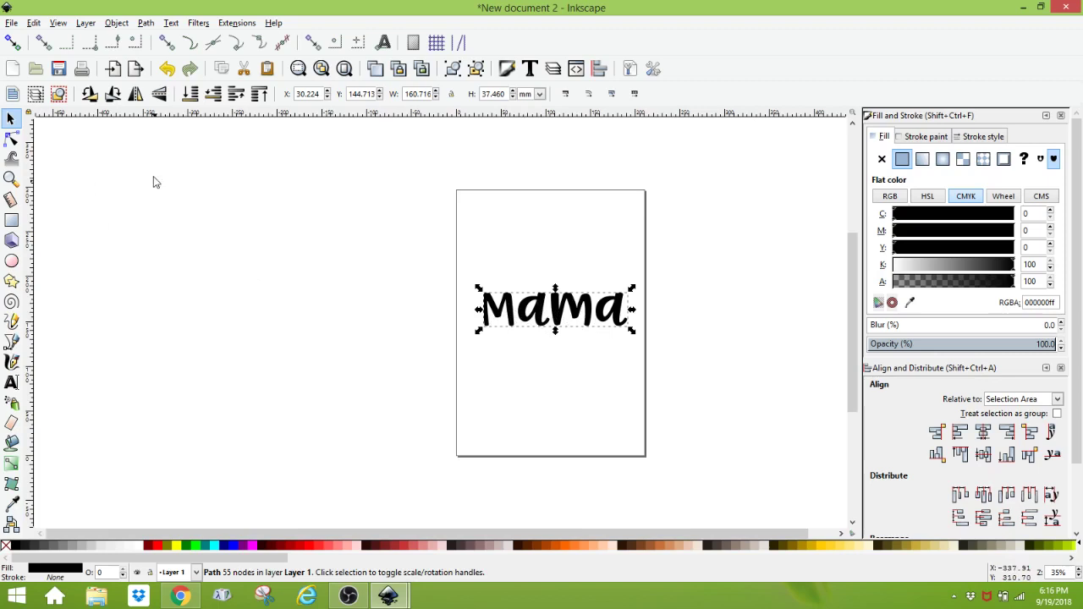
left_click(147, 22)
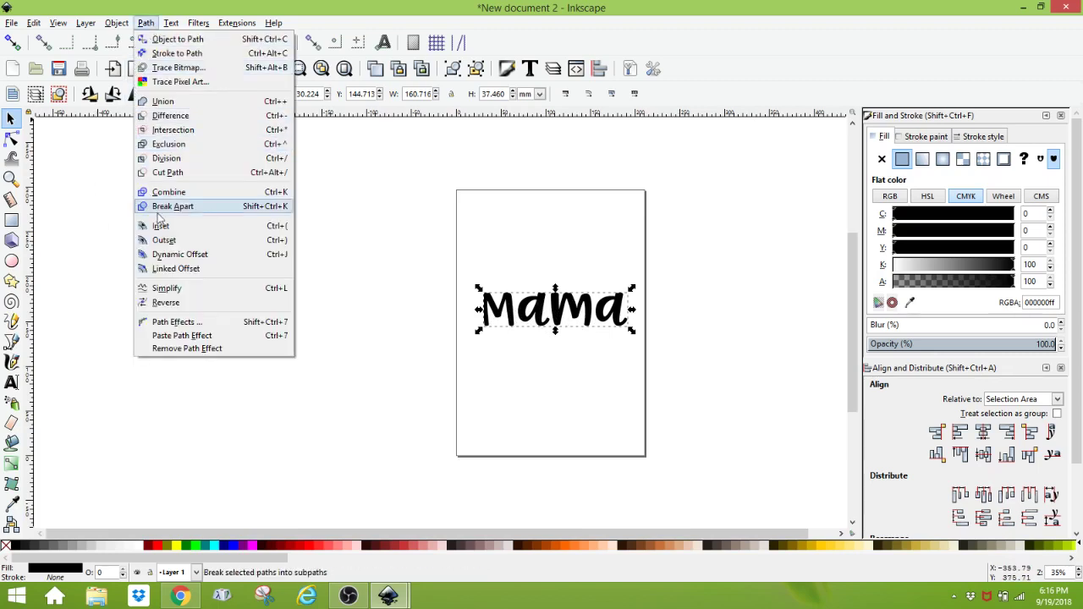
left_click(179, 270)
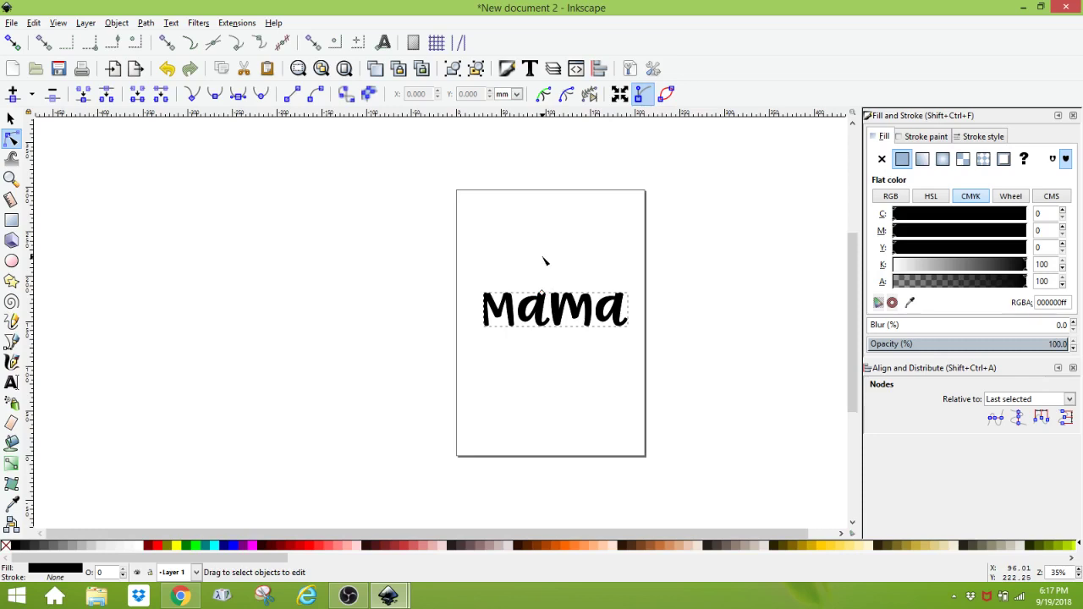
scroll(557, 290, "up", 2)
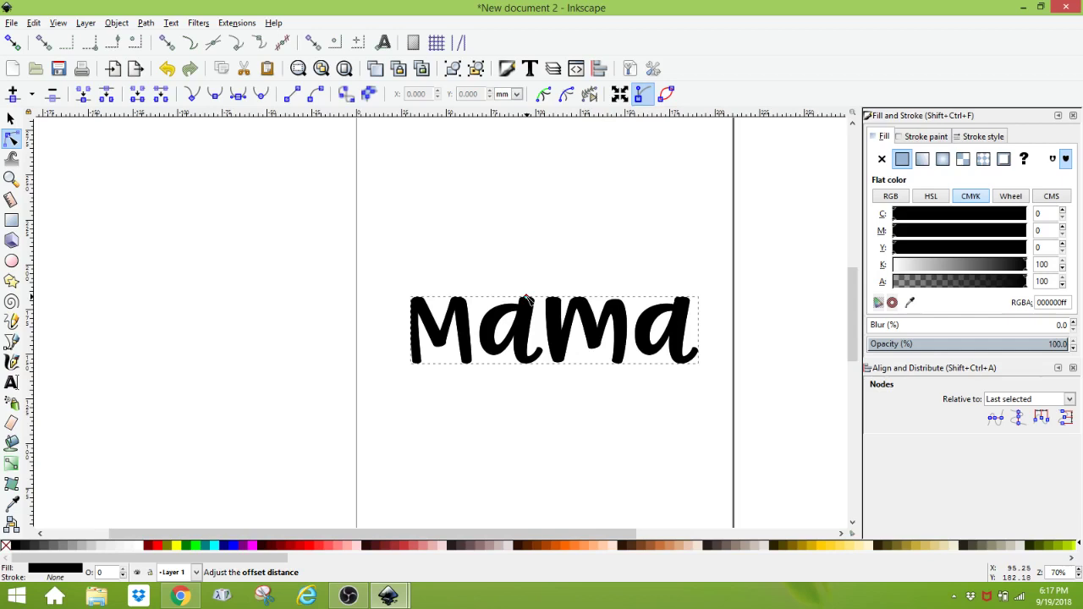
left_click_drag(527, 298, 530, 284)
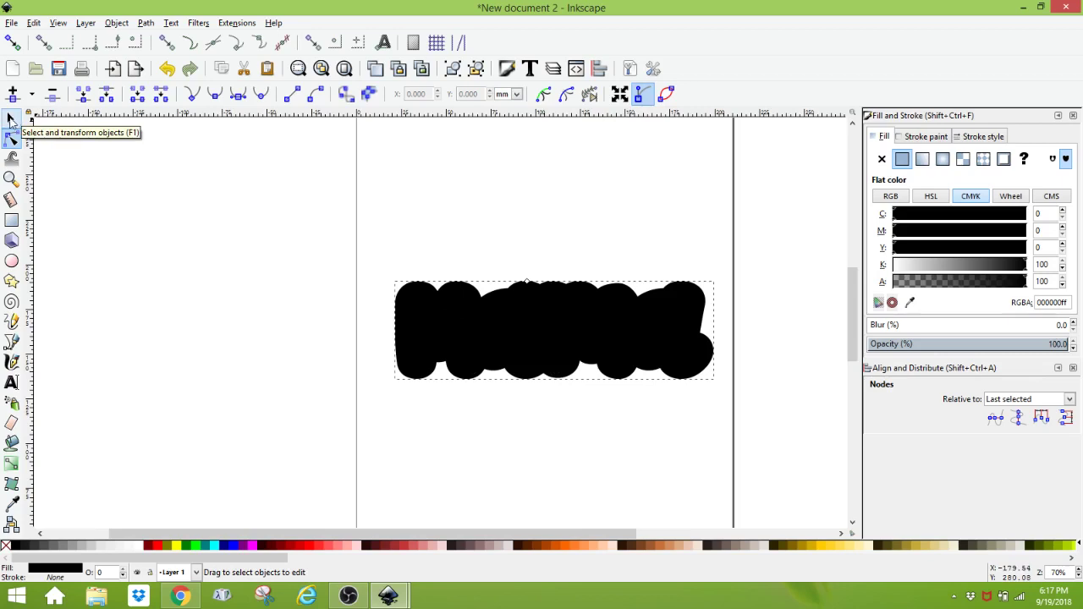
Fill the offset backing red (ff2a2aff) and convert it to a plain 101-node path.
left_click(12, 120)
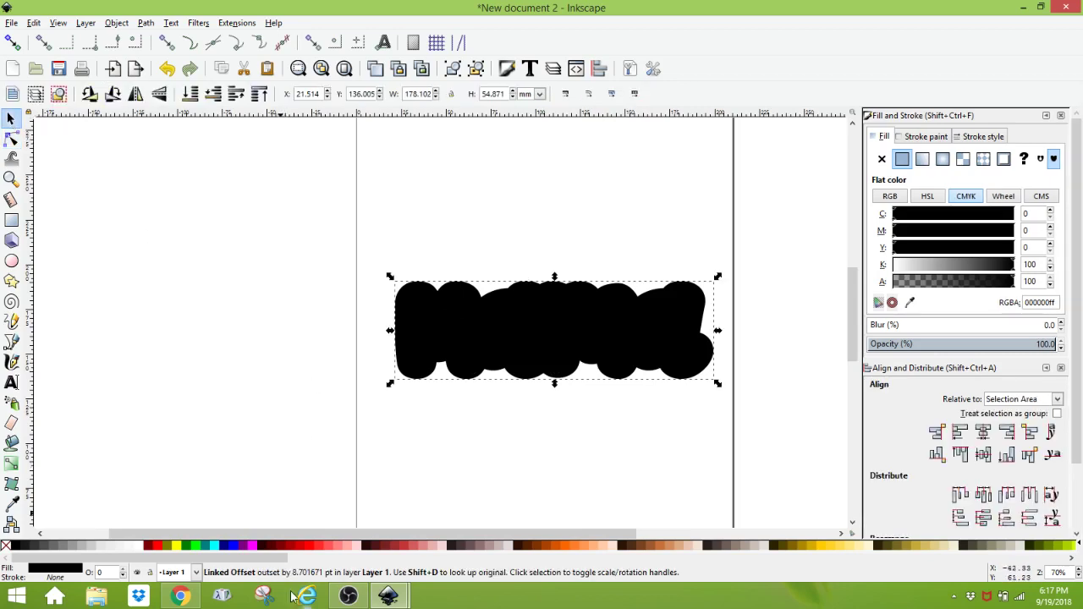
left_click(320, 546)
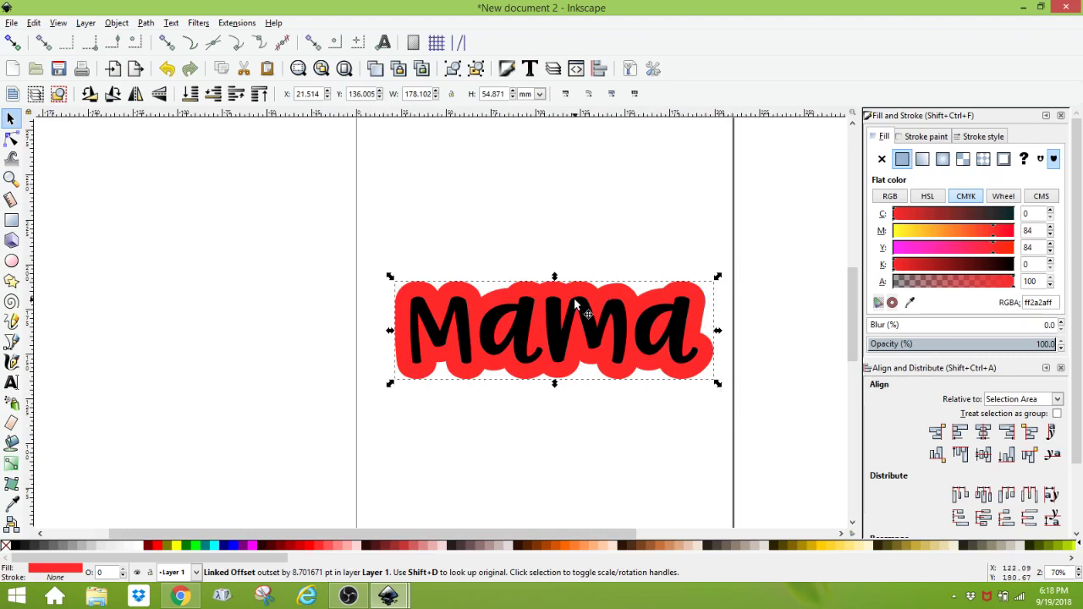
left_click(146, 26)
left_click(173, 39)
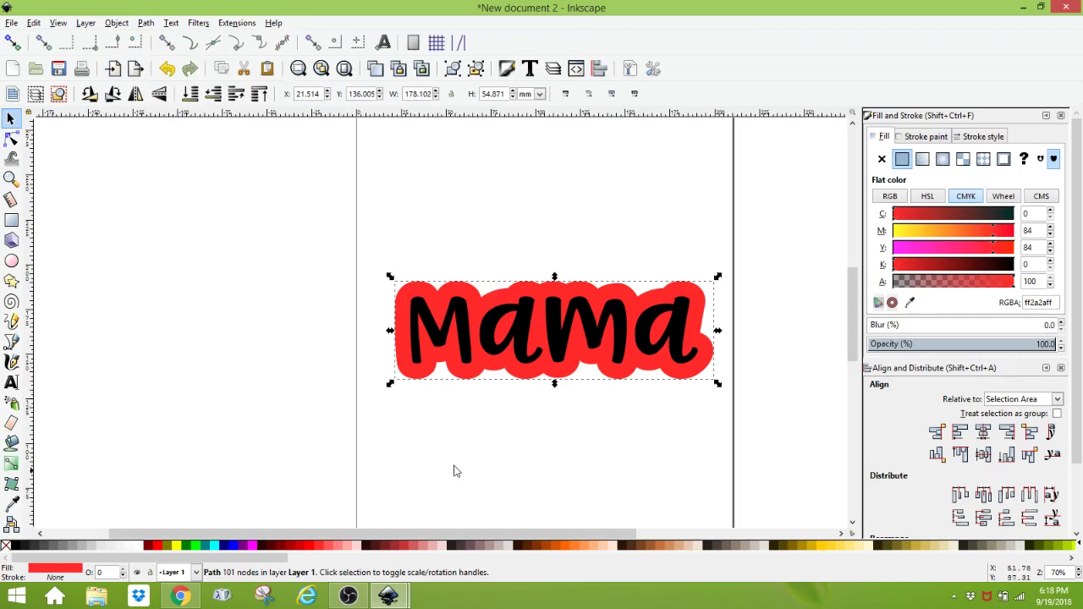
Move the black Mama lettering up off the red backing, then open the backing's nodes for editing.
left_click(474, 382)
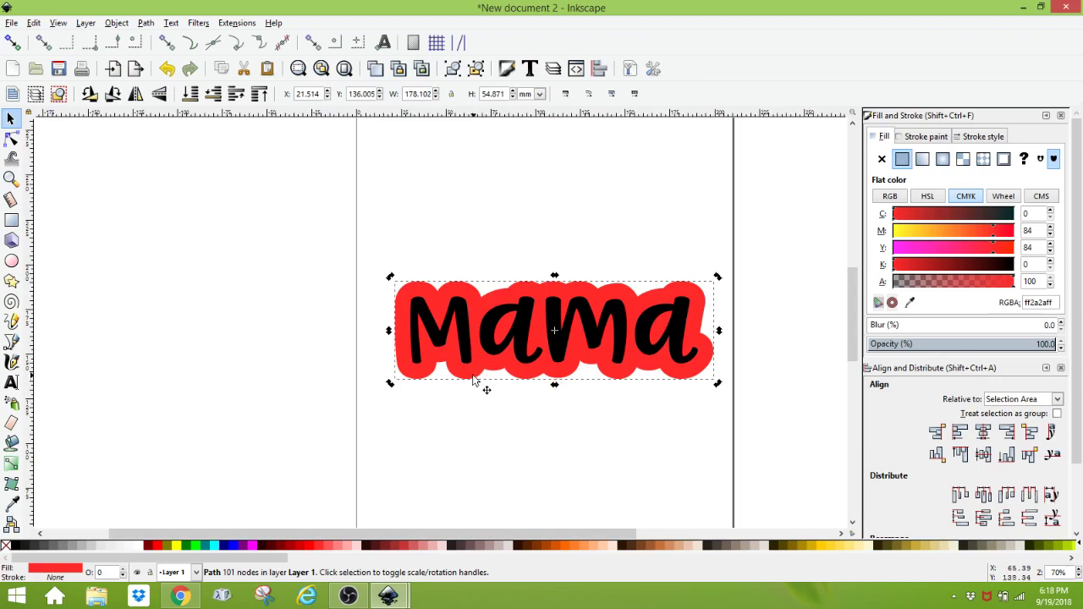
left_click_drag(518, 353, 520, 237)
left_click(497, 338)
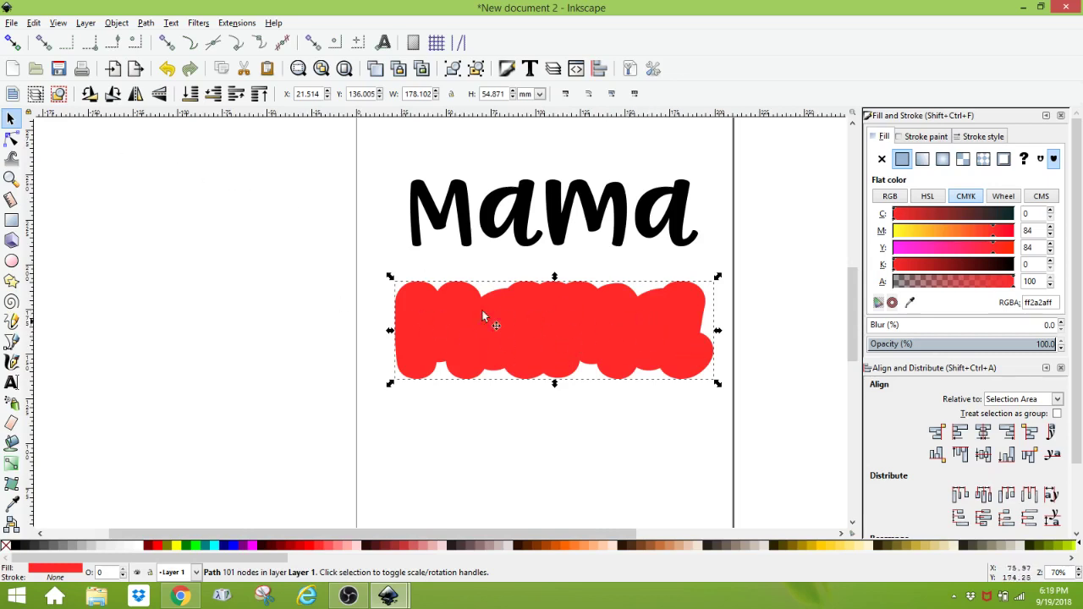
double_click(599, 336)
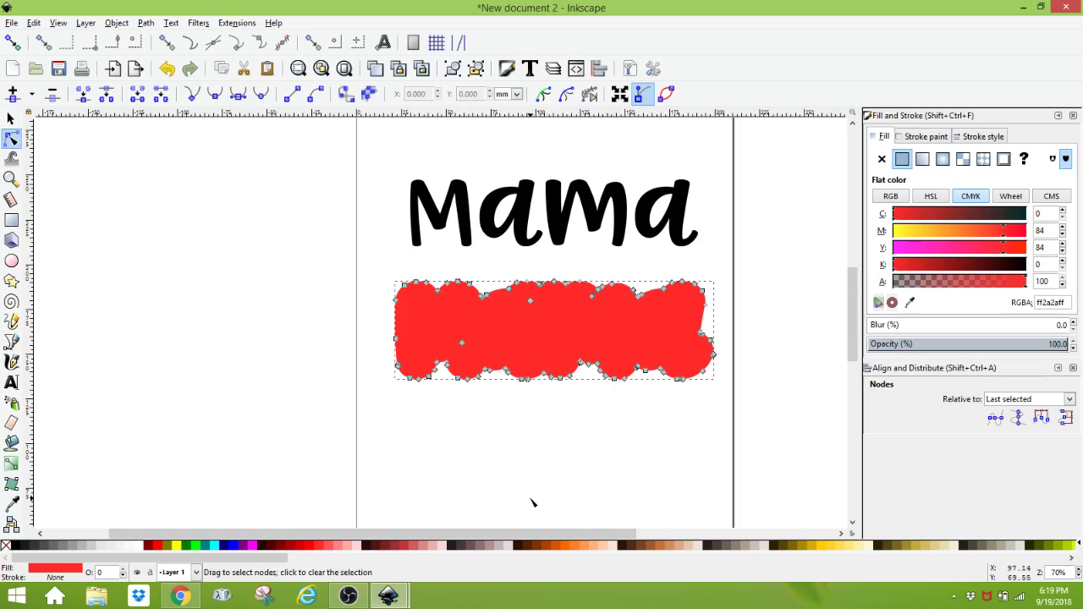
Zoom in on the red backing and delete the stray interior nodes near its top right.
scroll(532, 501, "up", 2)
scroll(531, 501, "up", 1)
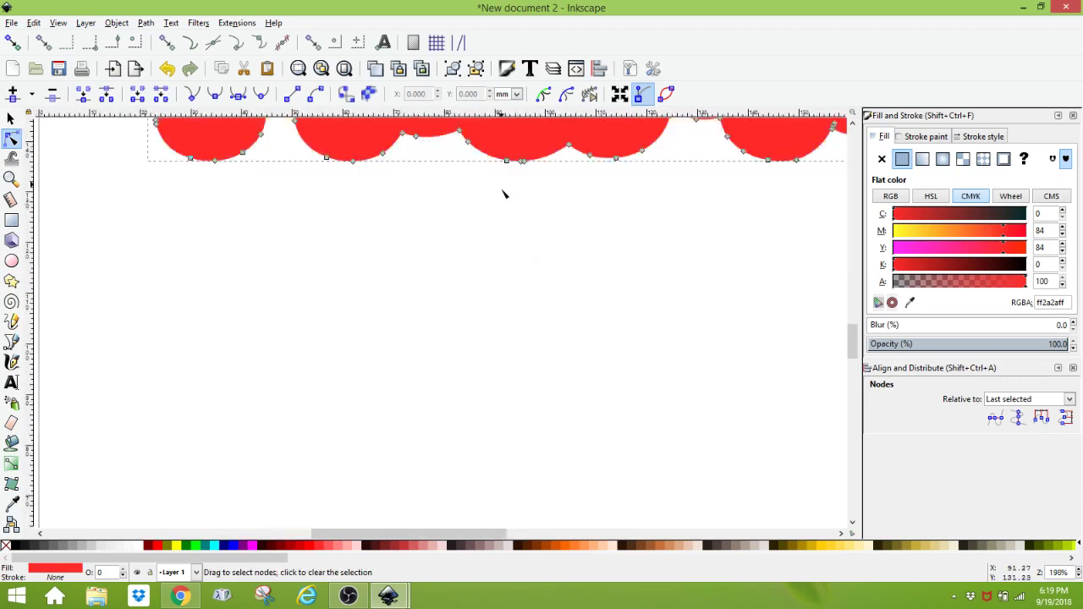
left_click(10, 119)
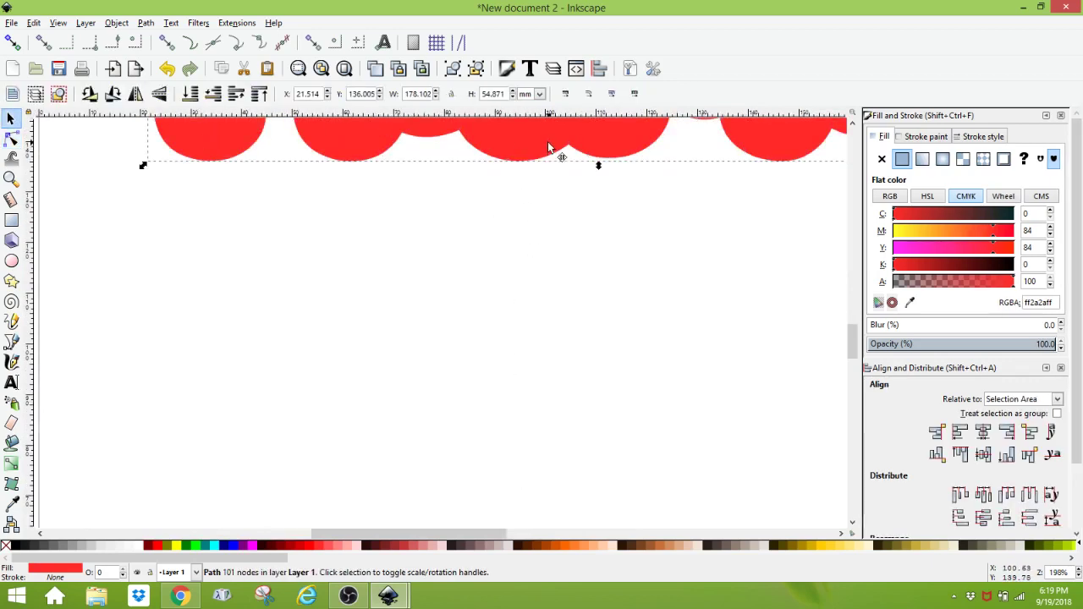
left_click_drag(558, 157, 496, 461)
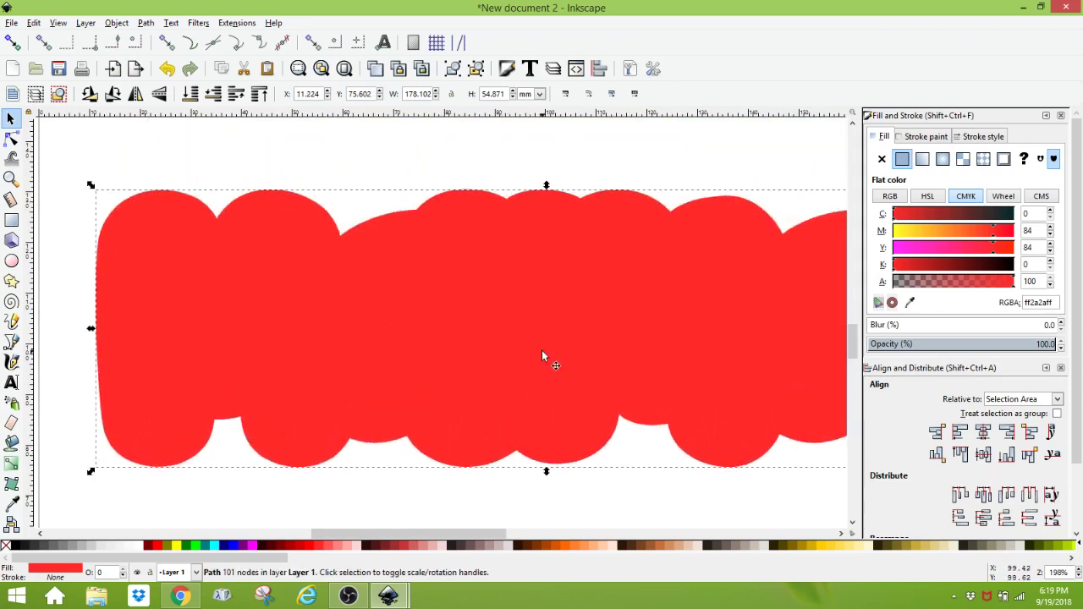
double_click(508, 334)
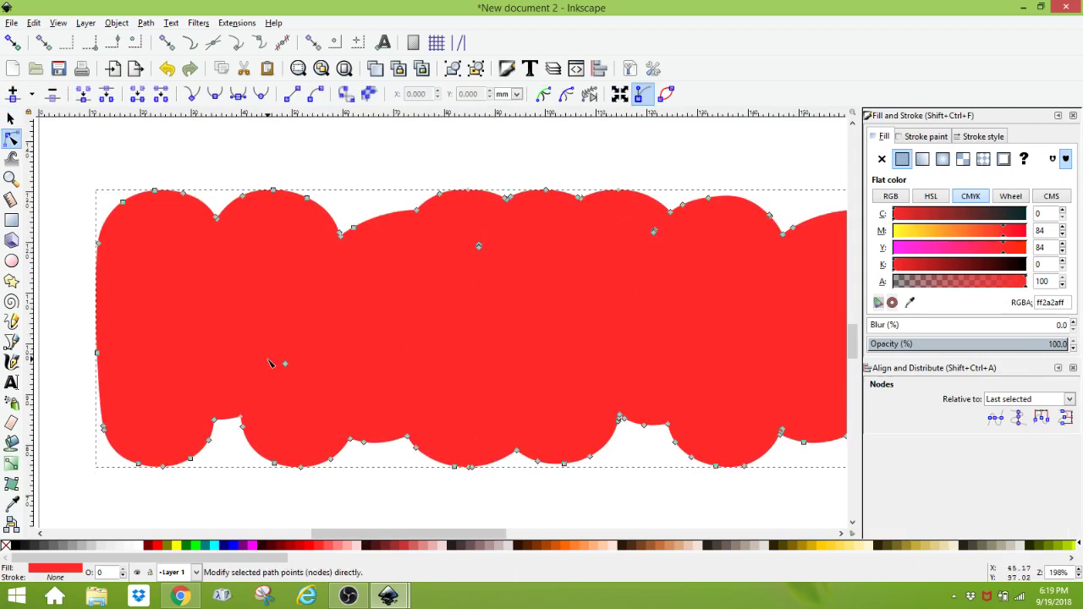
left_click_drag(264, 346, 315, 406)
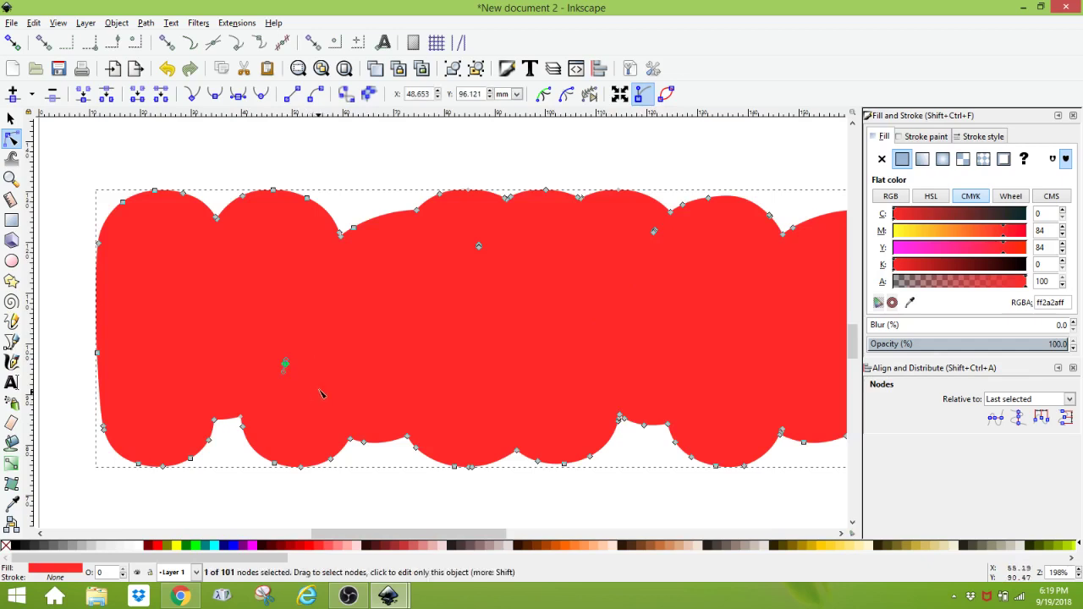
left_click_drag(256, 327, 320, 399)
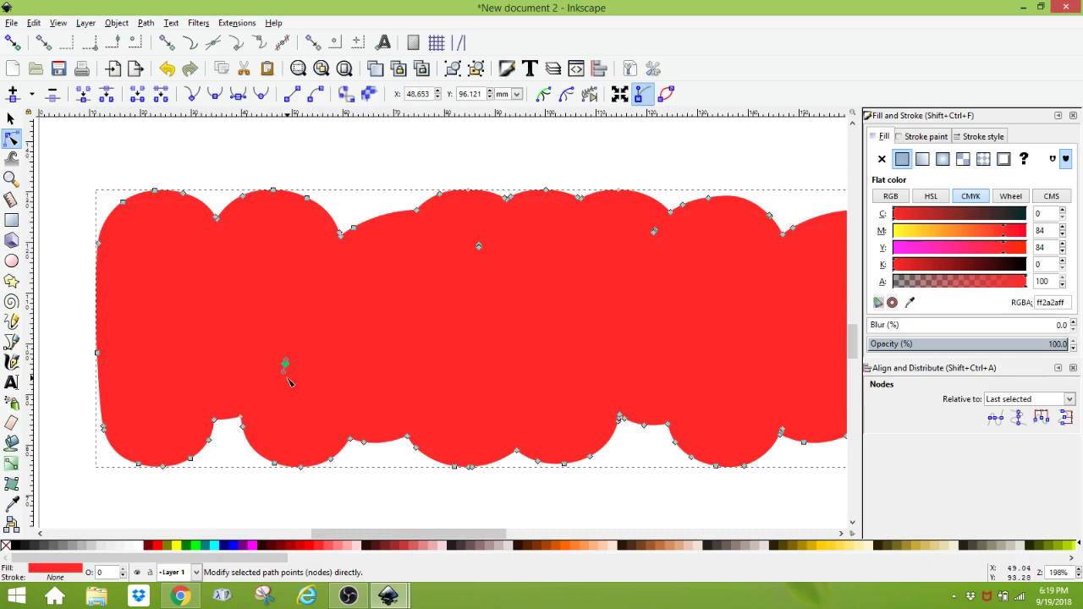
left_click(288, 383)
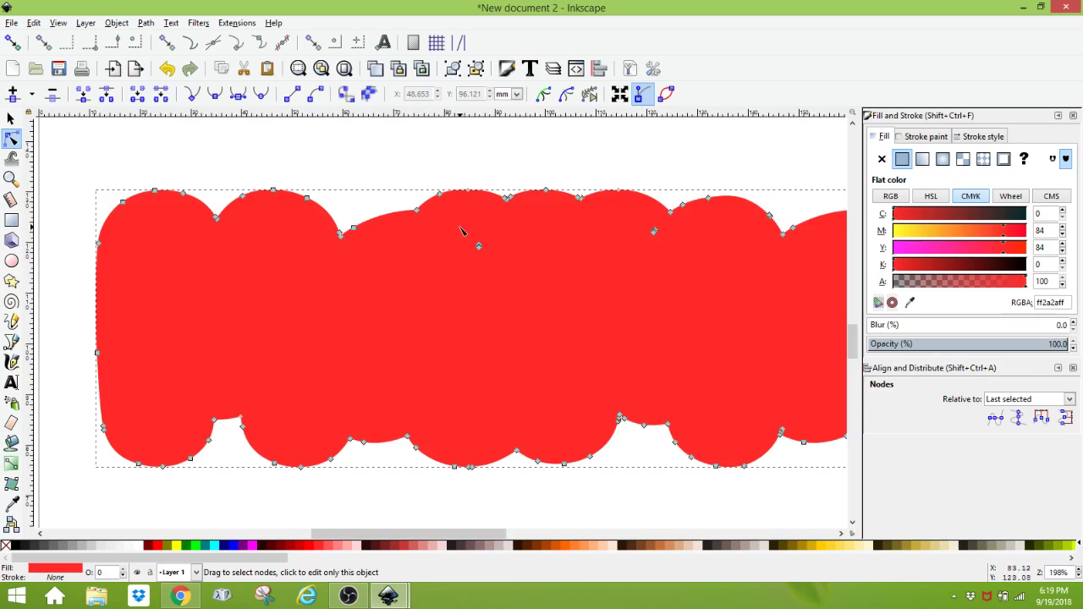
left_click_drag(460, 229, 508, 283)
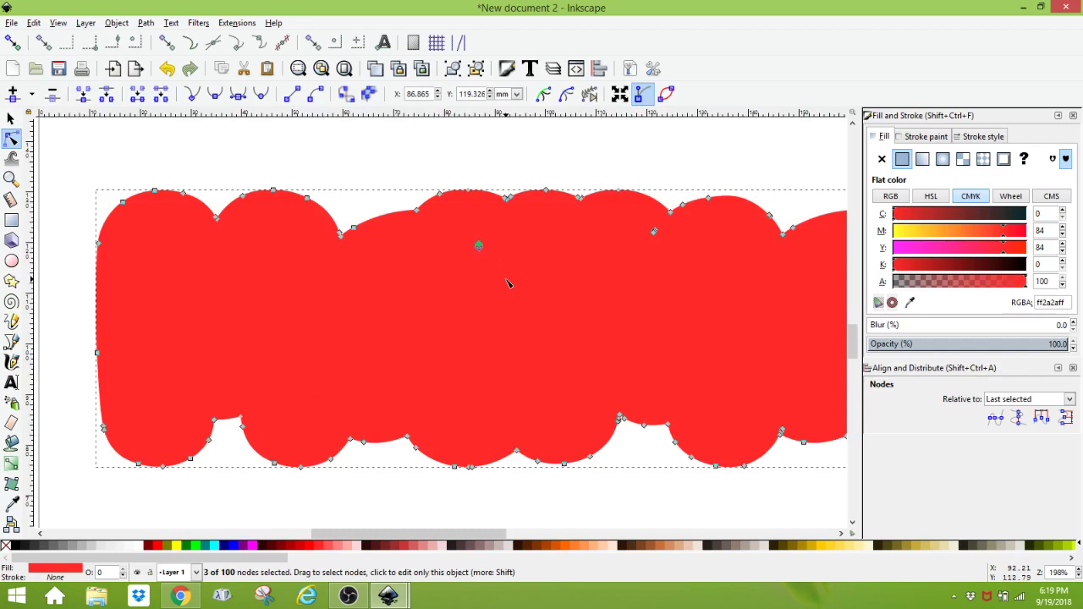
key("Escape")
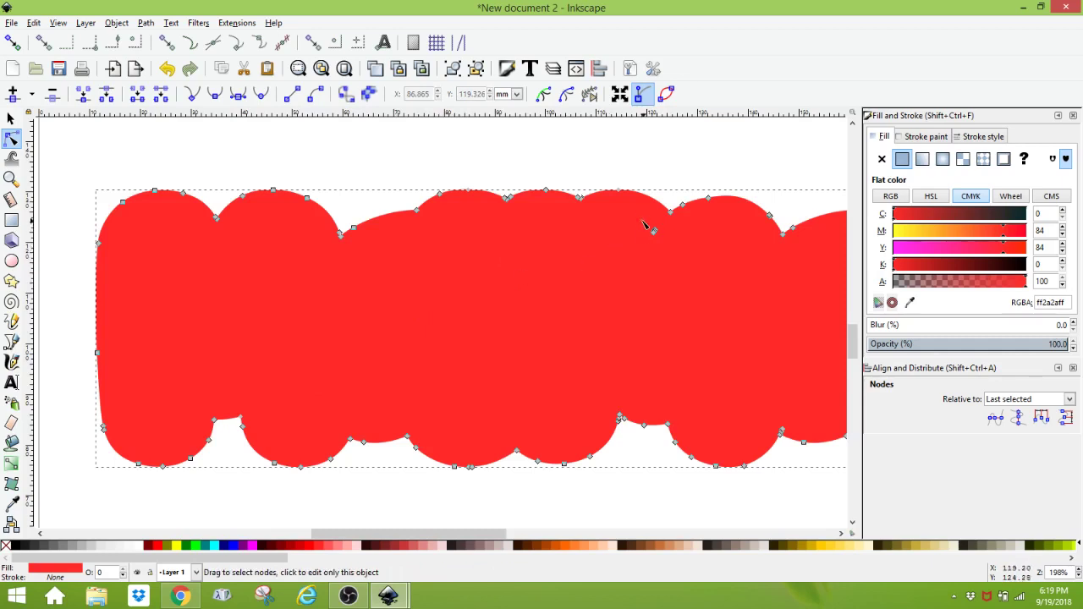
left_click_drag(637, 213, 668, 248)
key("Delete")
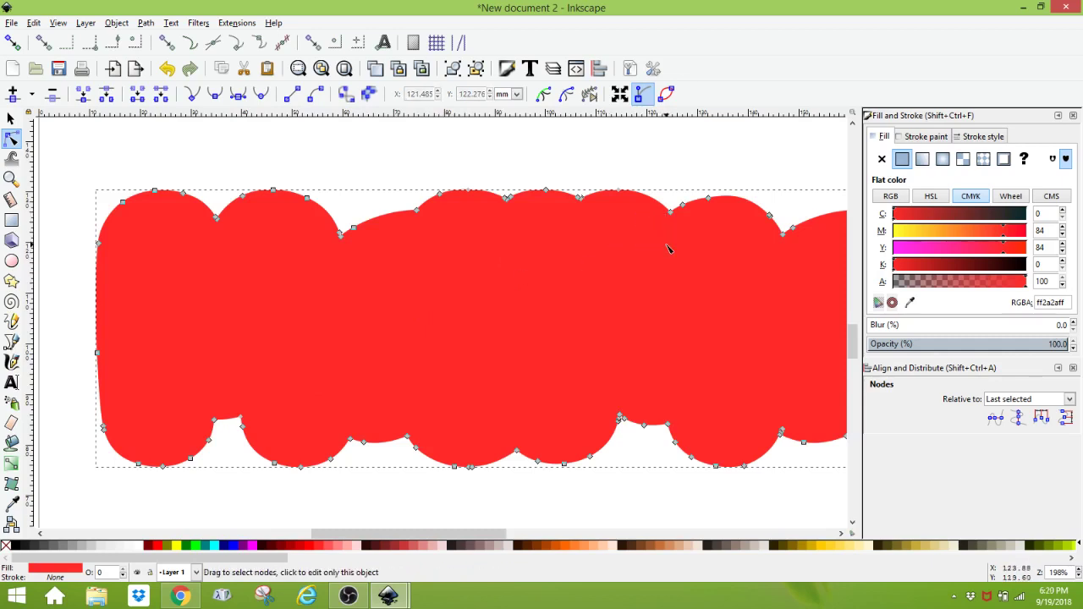
Shift the red shape left and inspect the nodes along its bottom edge.
left_click(11, 118)
left_click_drag(691, 290, 629, 309)
key("n")
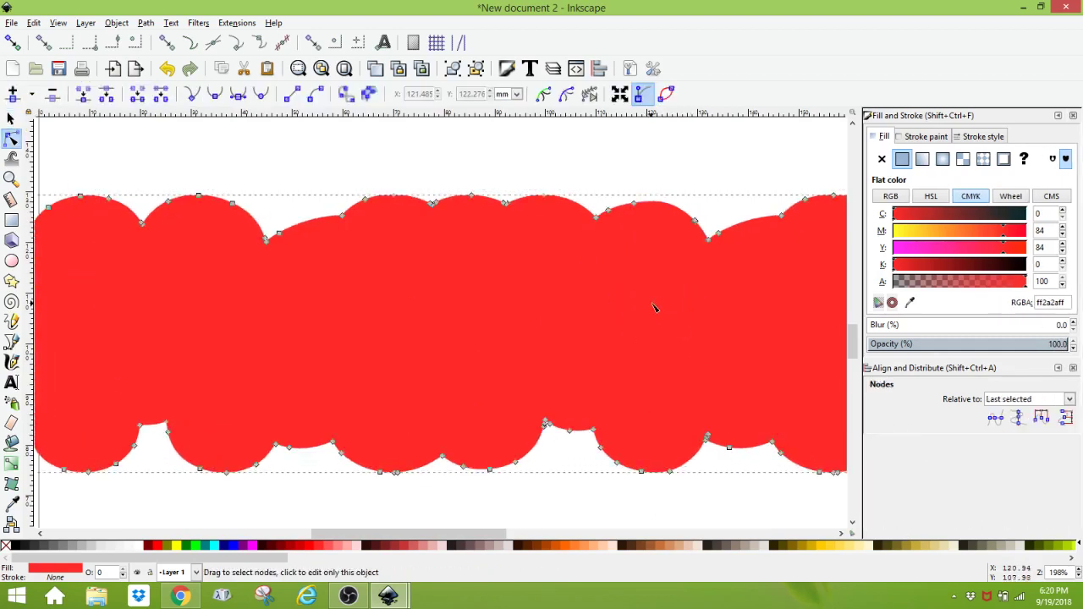
left_click_drag(470, 534, 504, 534)
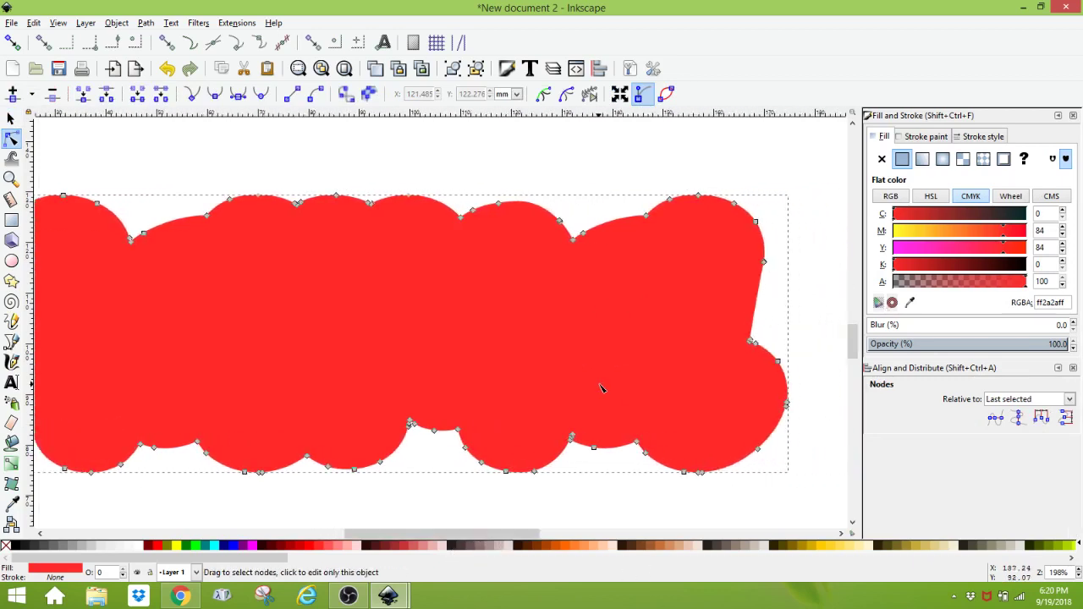
scroll(653, 396, "up", 2, "ctrl")
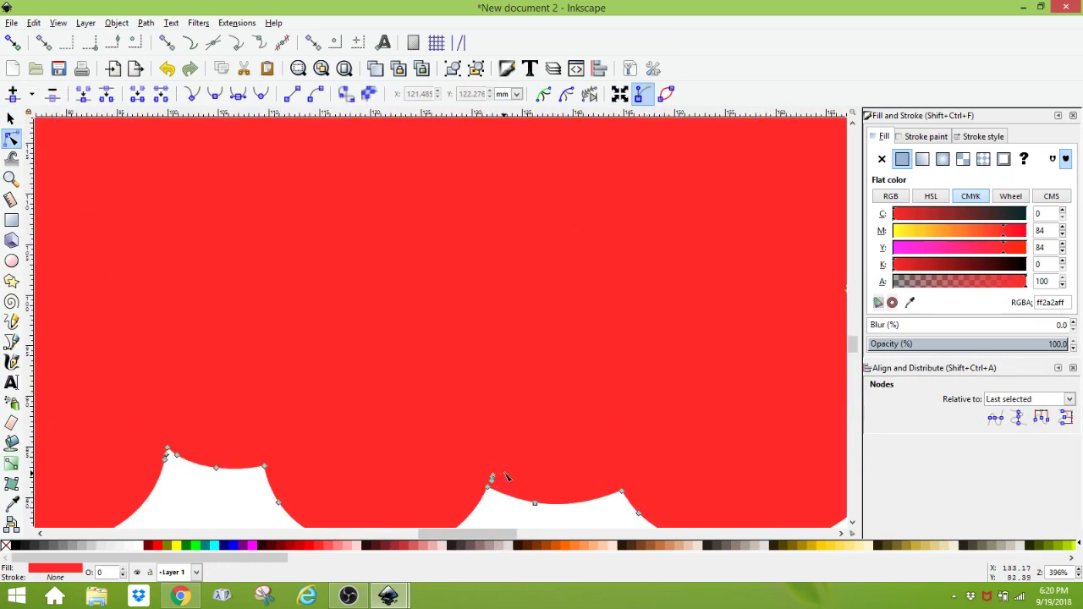
mouse_move(496, 471)
left_mouse_down()
mouse_move(503, 483)
mouse_move(493, 479)
left_mouse_up()
left_click(568, 472)
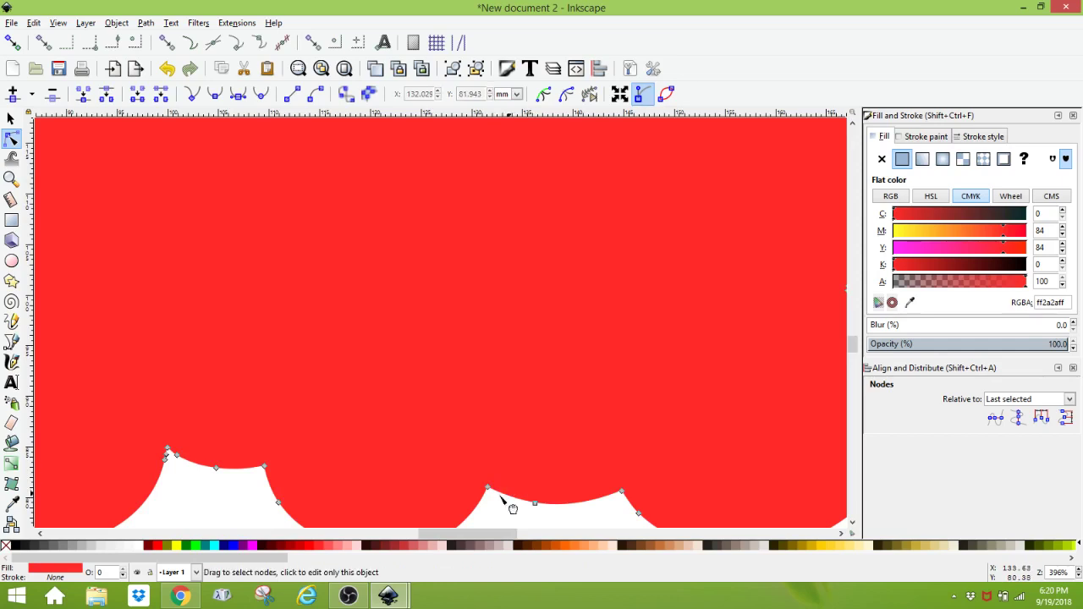
left_click_drag(455, 537, 432, 537)
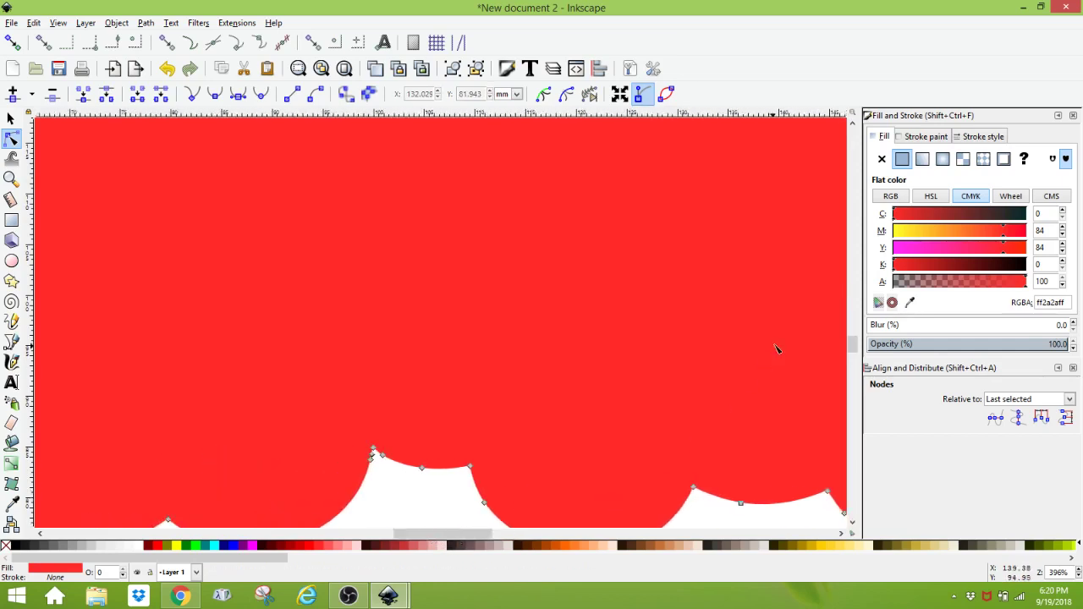
left_click_drag(853, 345, 853, 355)
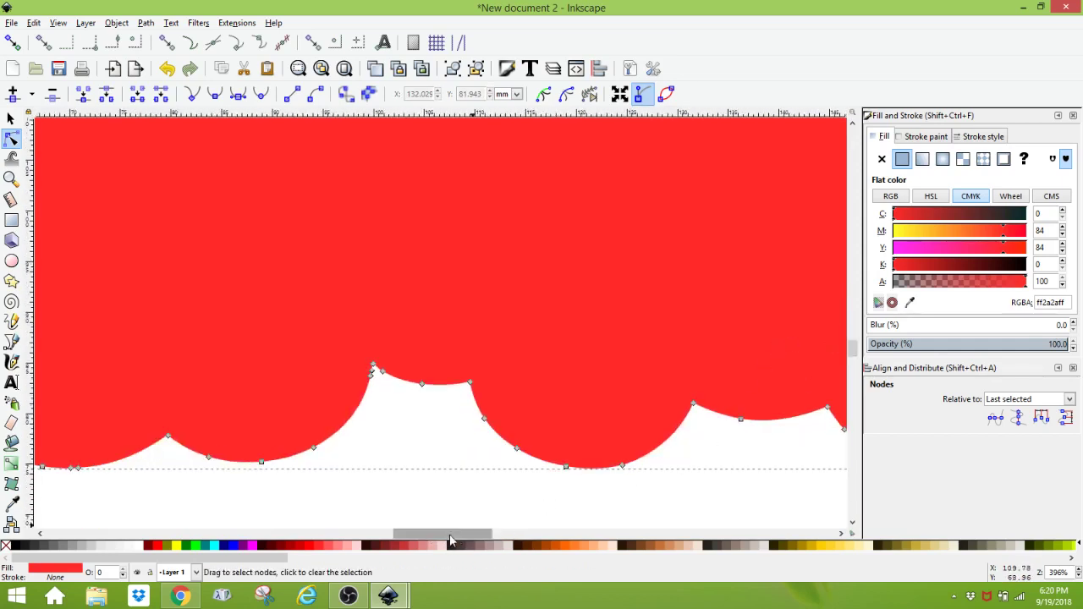
left_click_drag(470, 537, 367, 515)
left_click_drag(853, 350, 853, 335)
left_click_drag(401, 536, 506, 560)
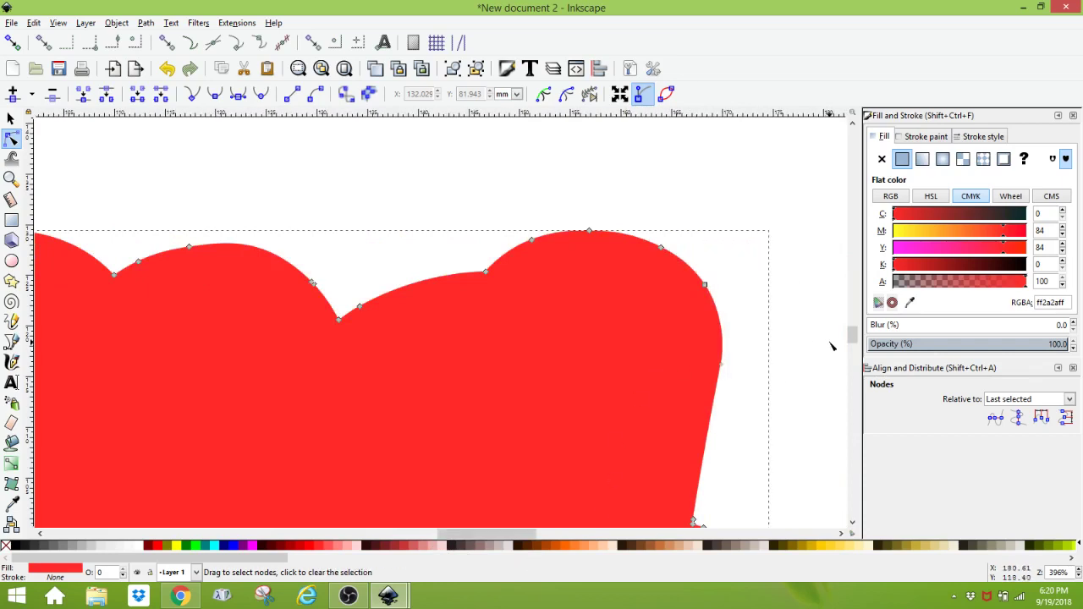
left_click_drag(852, 343, 855, 344)
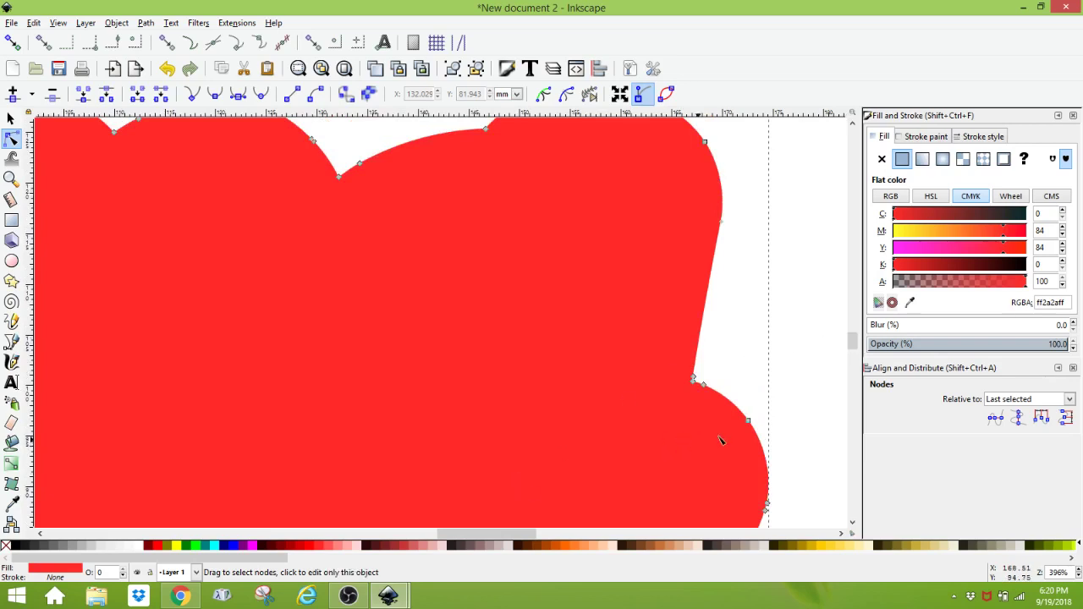
scroll(791, 438, "down", 4)
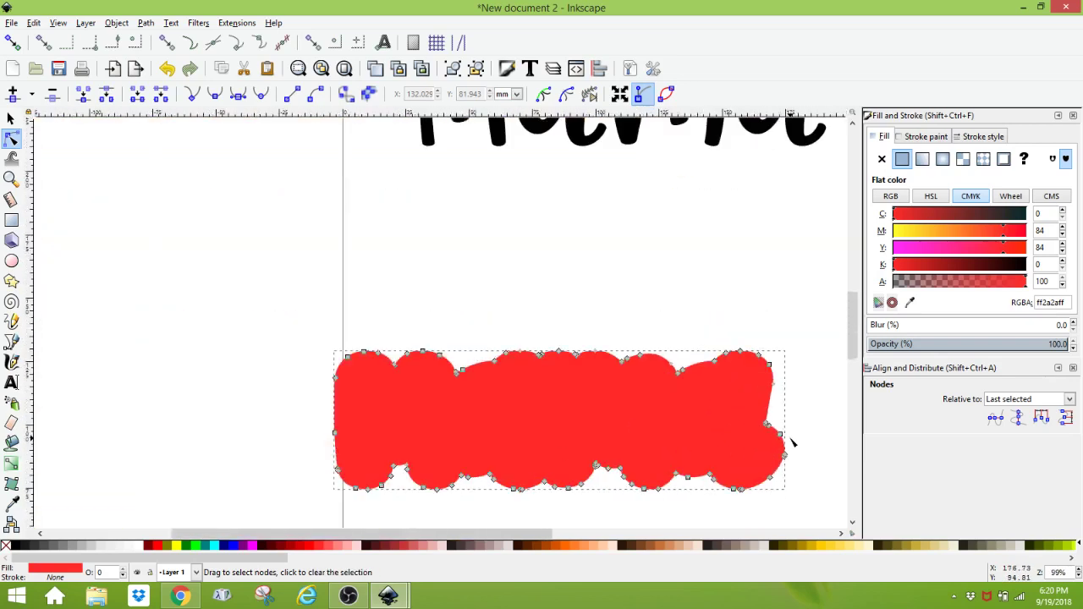
Drag the 90-node red backing (178.1 × 54.9 mm) up so it sits centred under Mama.
scroll(790, 440, "down", 1)
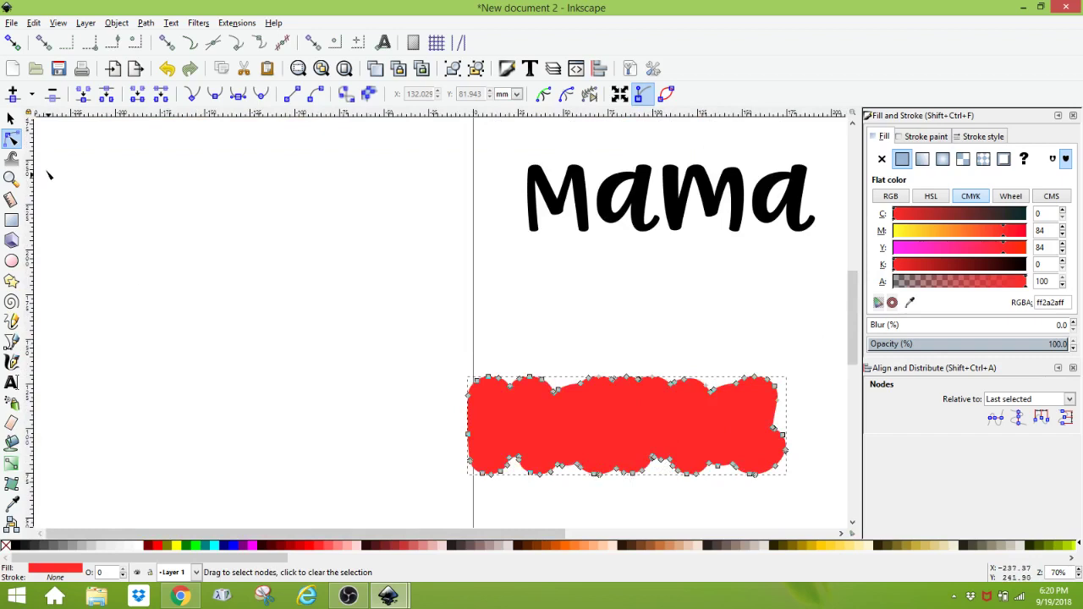
left_click(11, 119)
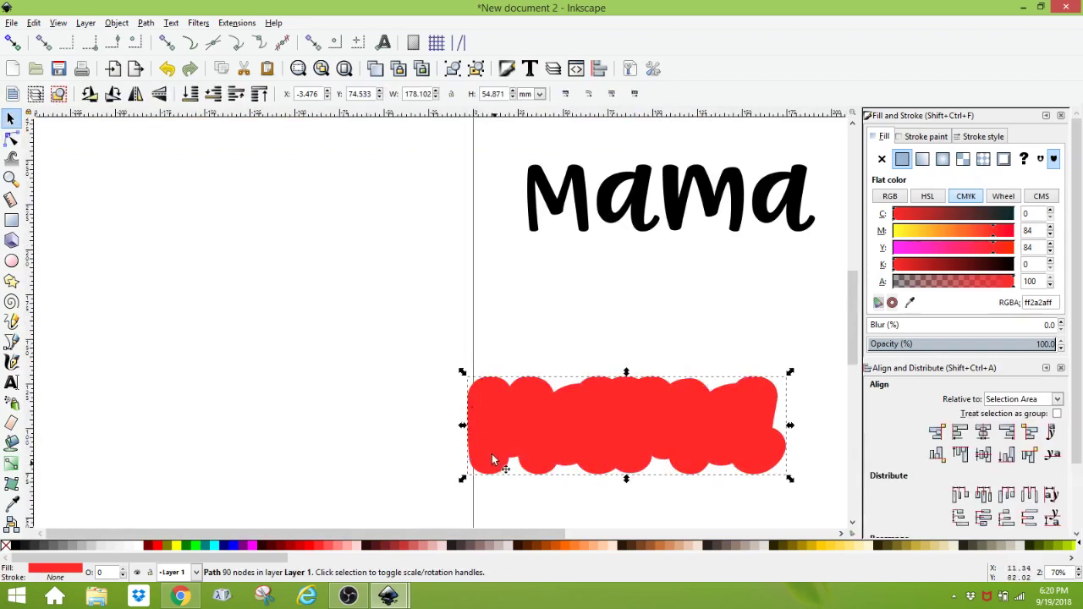
left_click_drag(506, 431, 580, 352)
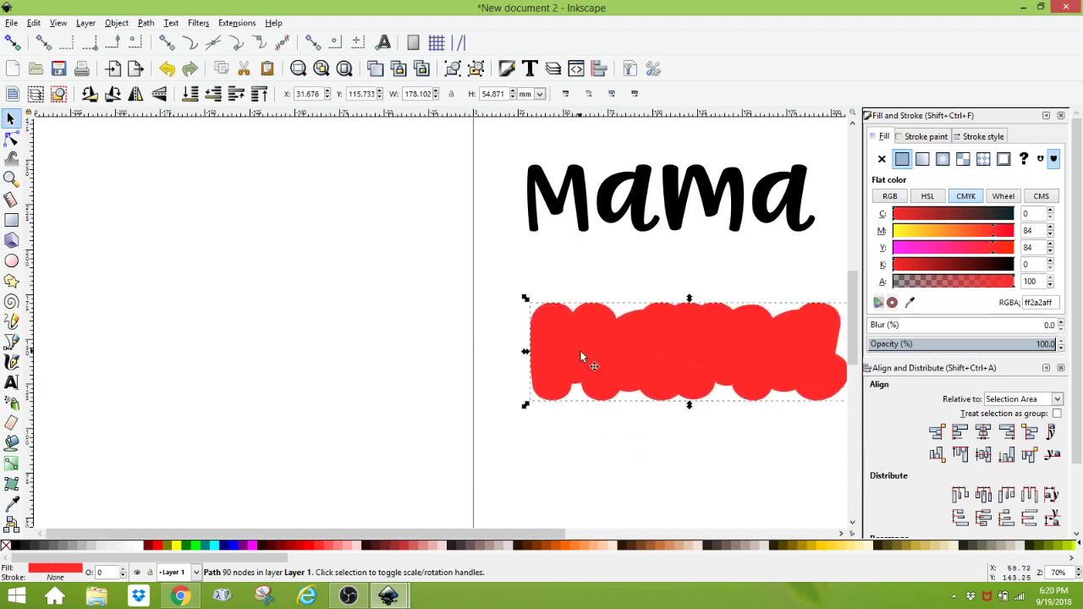
left_click_drag(392, 535, 468, 535)
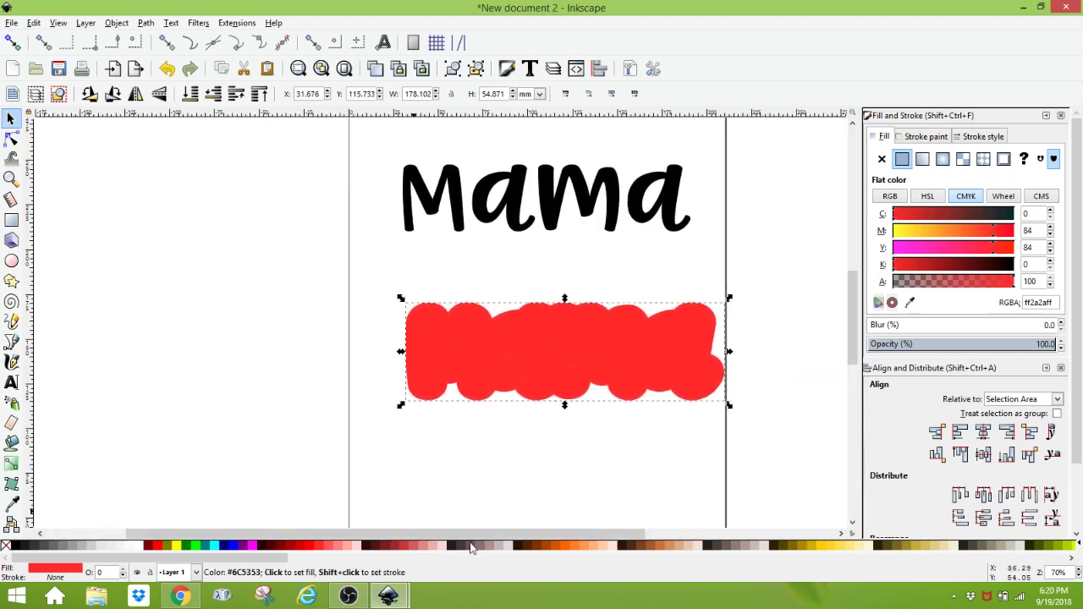
left_click_drag(522, 348, 507, 347)
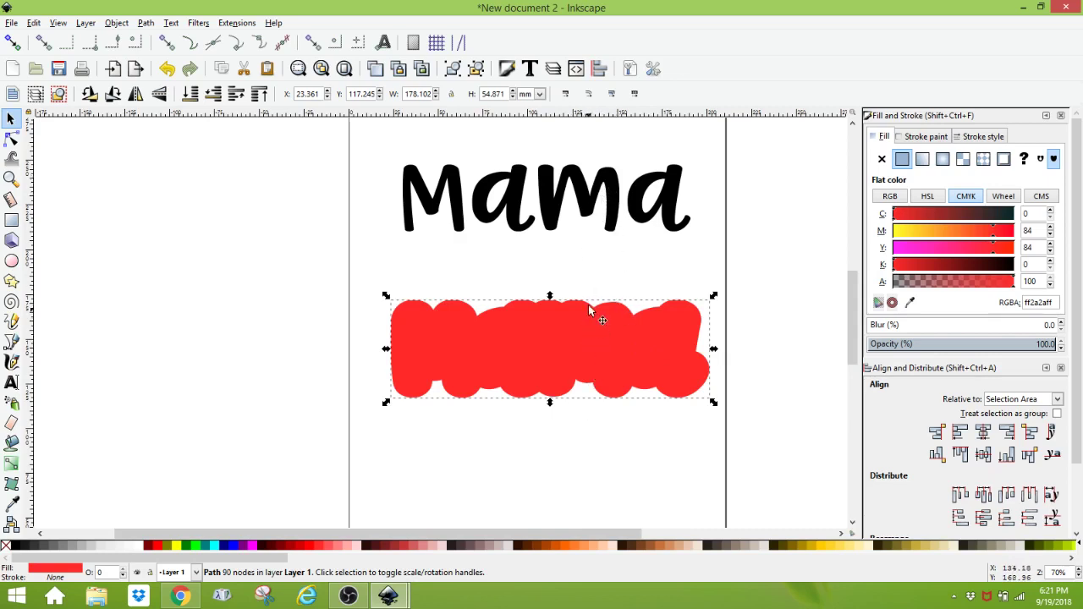
Select Mama with the backing, centre it on both axes, then deselect.
left_click(622, 201, "shift")
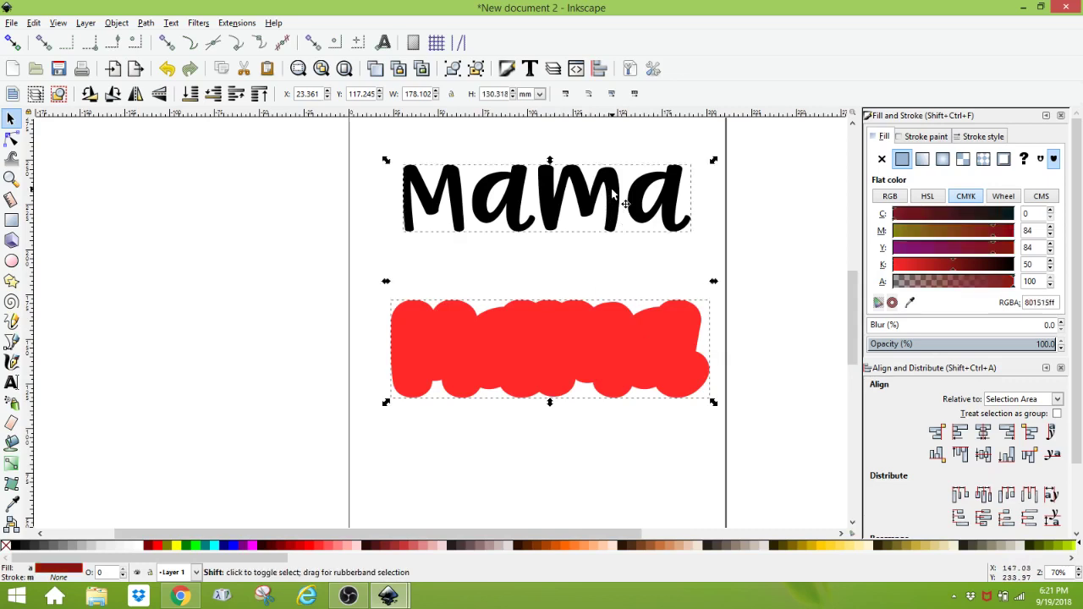
left_click(984, 435)
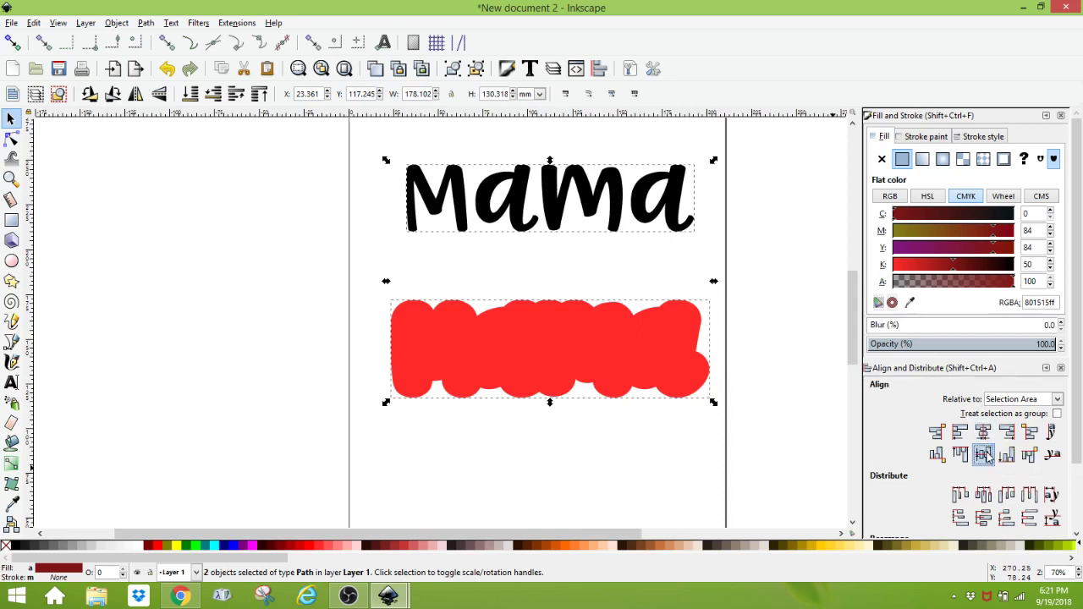
left_click(984, 455)
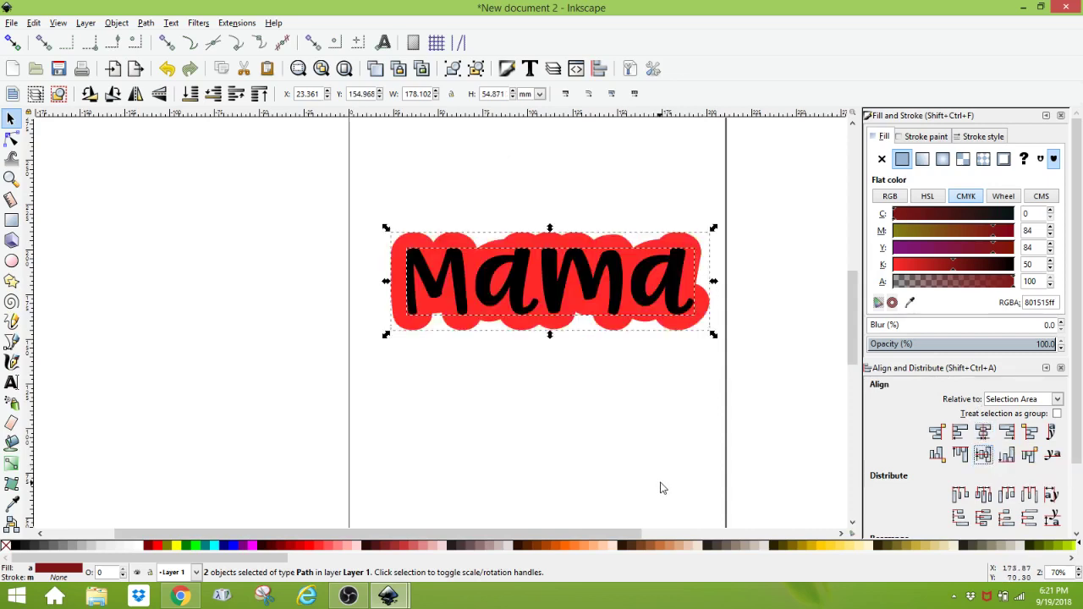
left_click(742, 451)
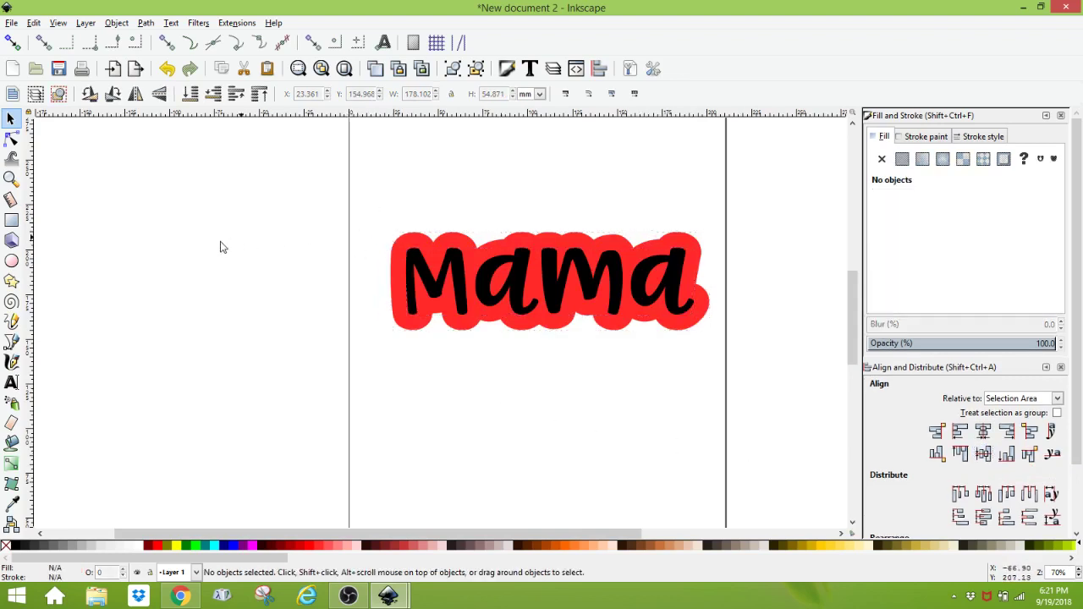
Save the Mama design as a Plain SVG file named mamaoffset2.svg in the Keychains folder.
left_click(11, 24)
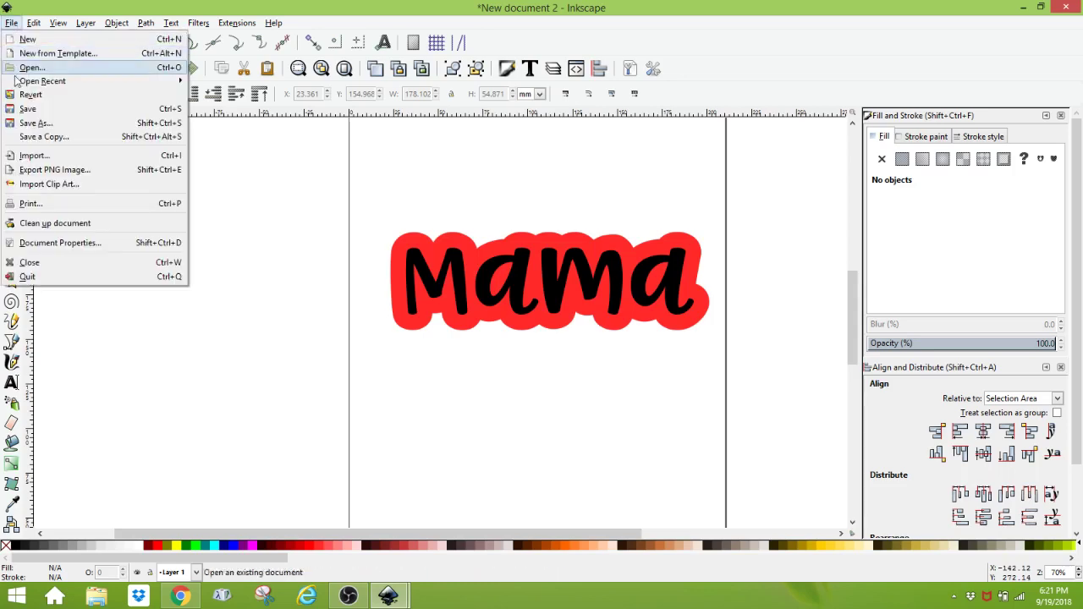
left_click(31, 124)
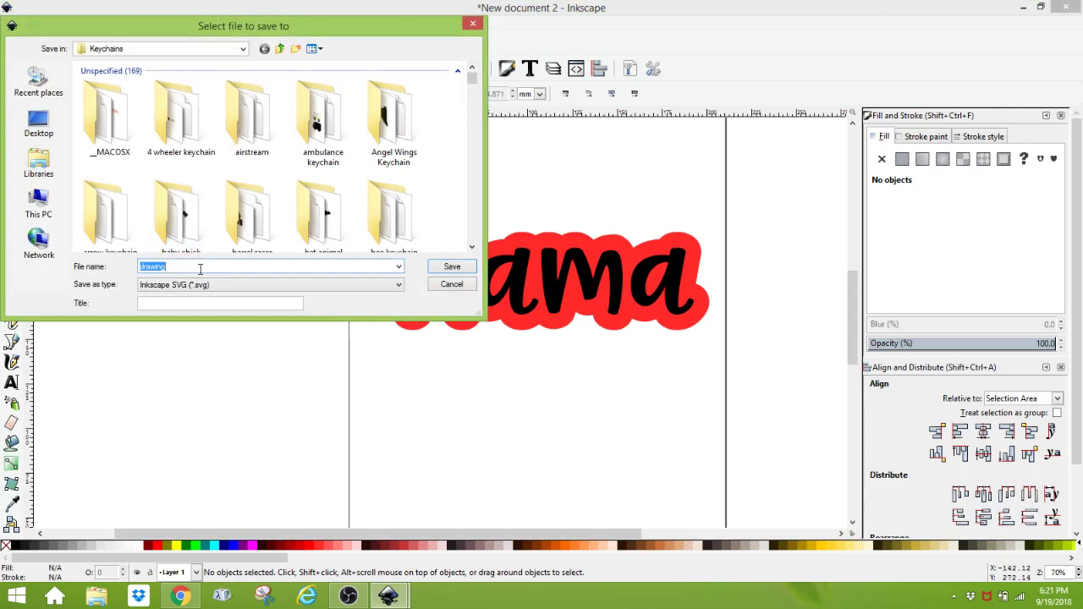
type("mamaoff")
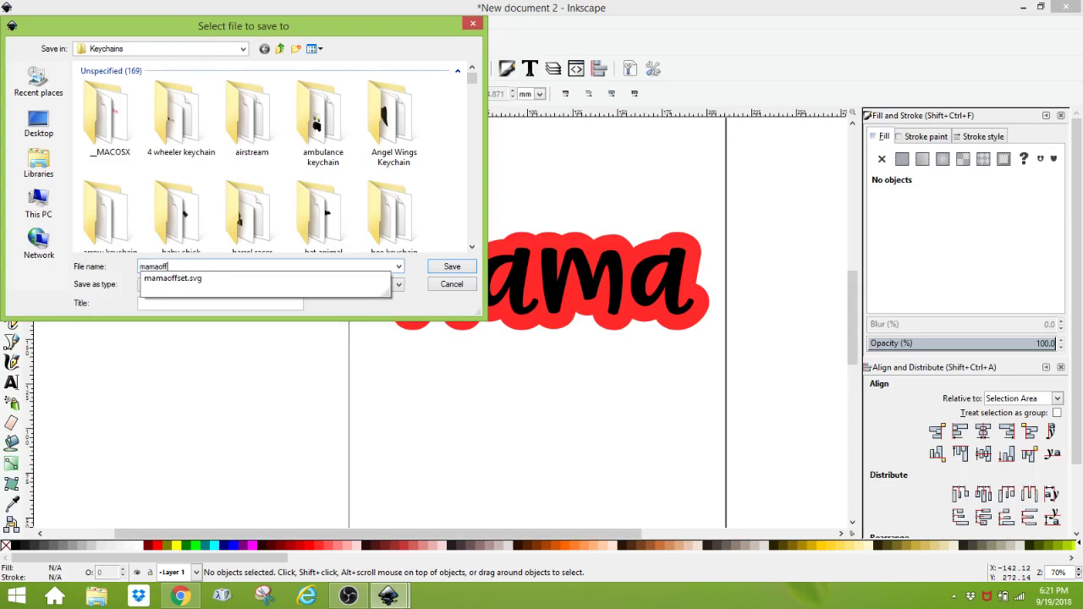
type("set2")
left_click(194, 285)
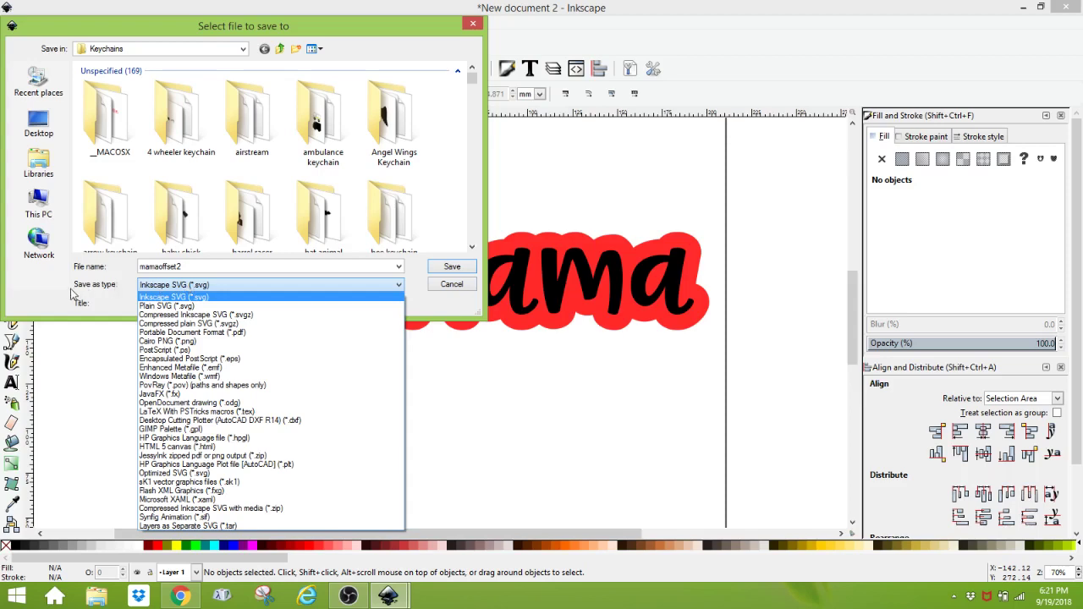
left_click(150, 307)
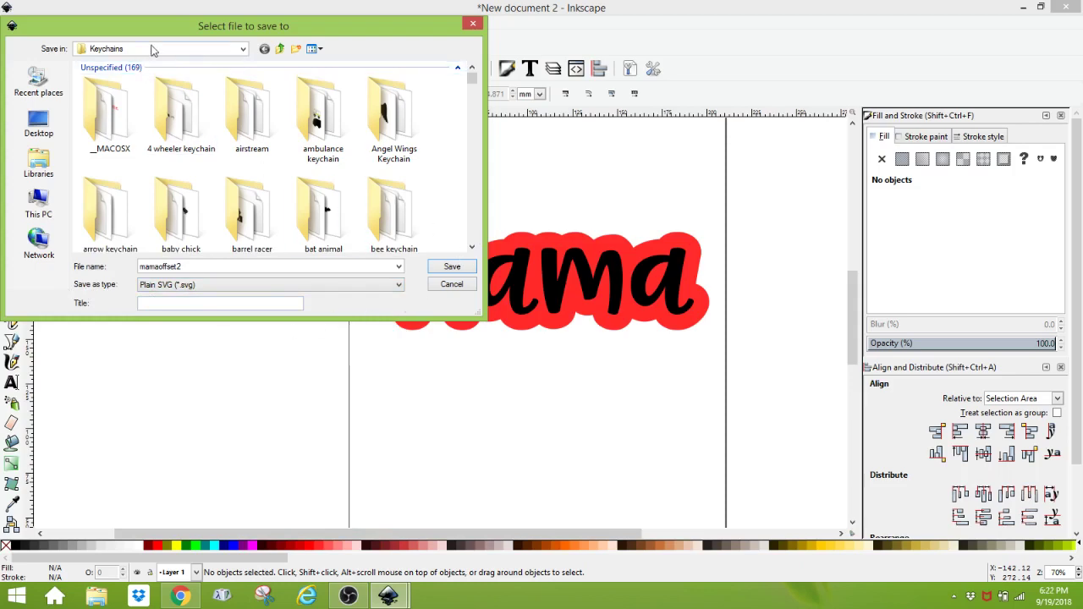
left_click(453, 268)
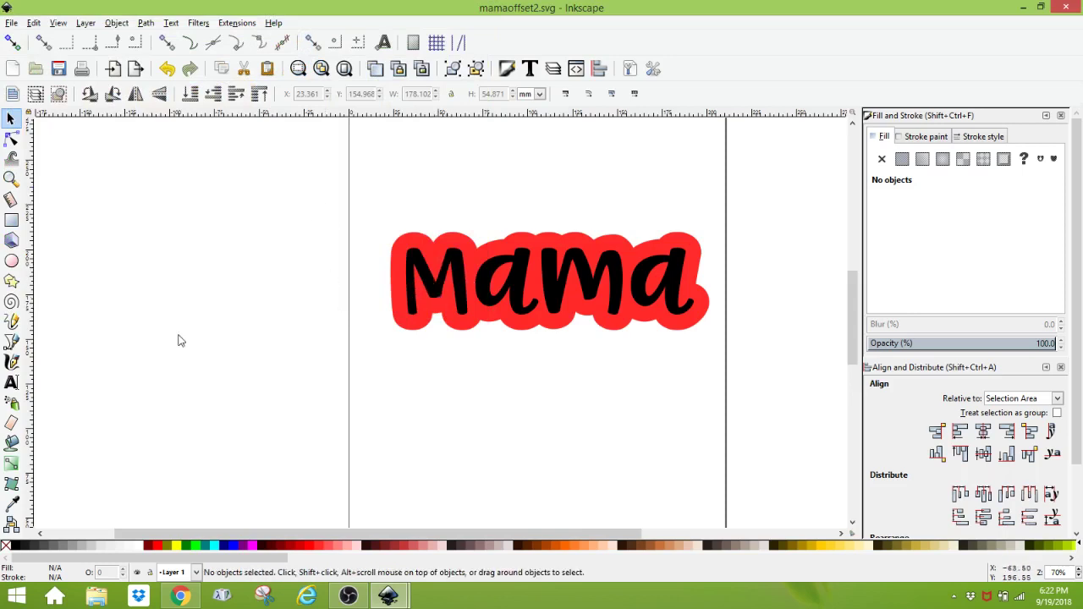
In Cricut Design Space, upload Keychains\mamaoffset2.svg as a new image.
left_click(180, 597)
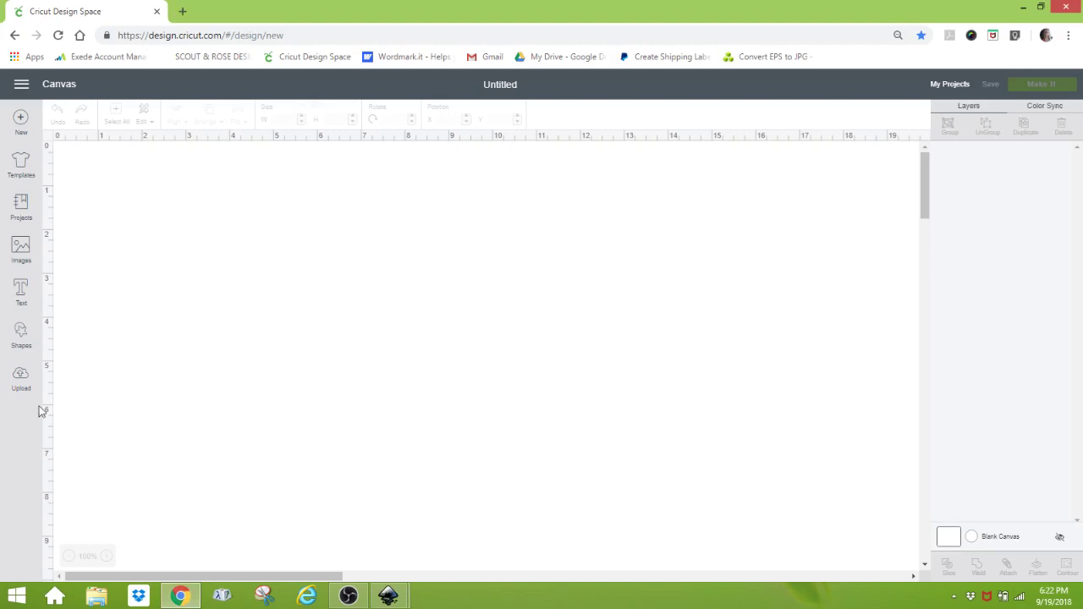
left_click(21, 378)
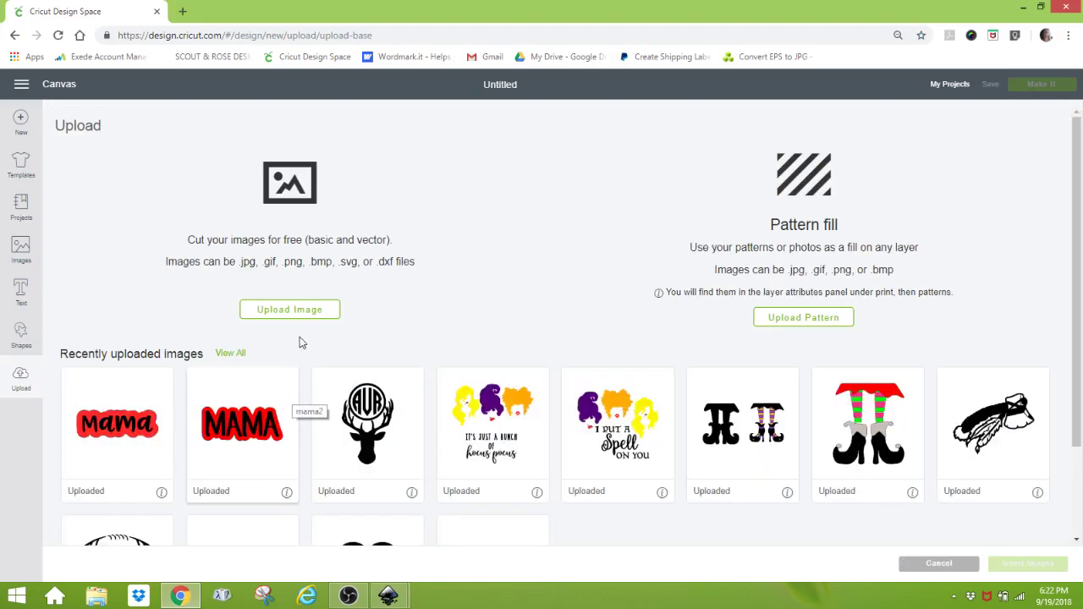
left_click(297, 314)
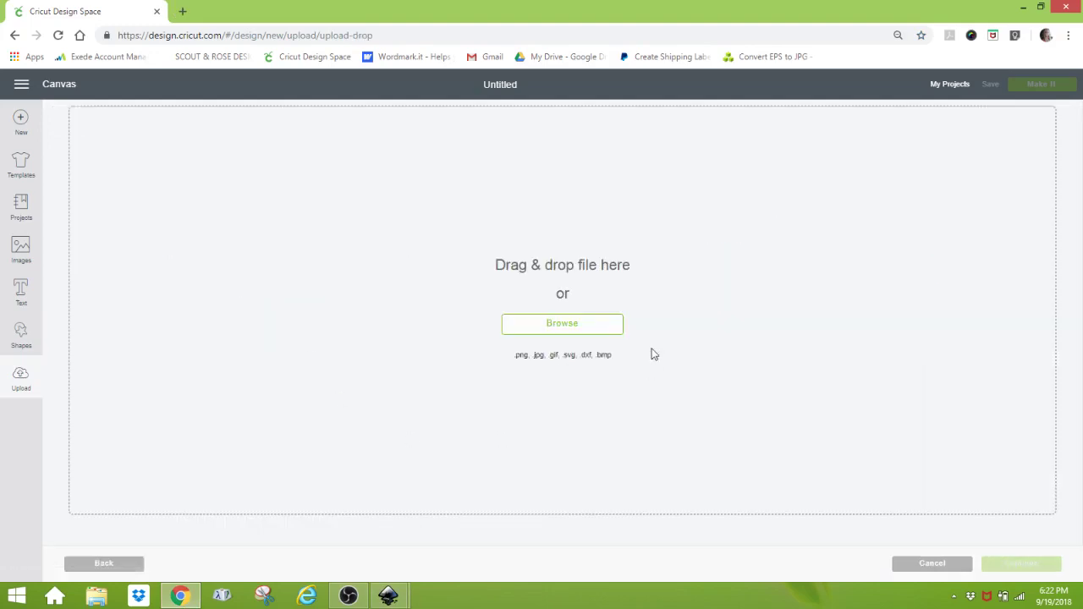
left_click(567, 323)
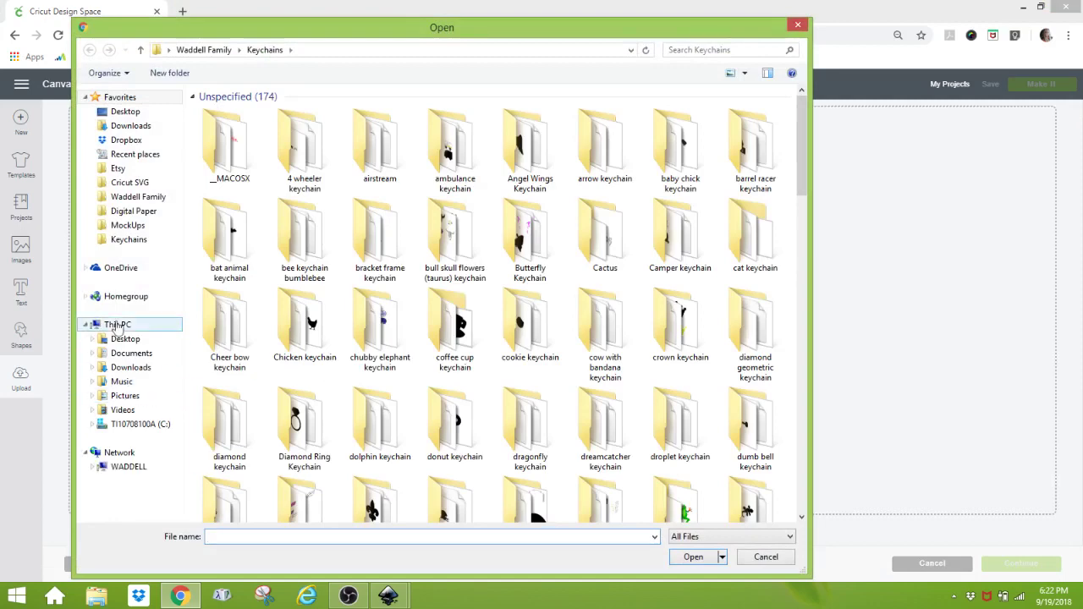
left_click(131, 241)
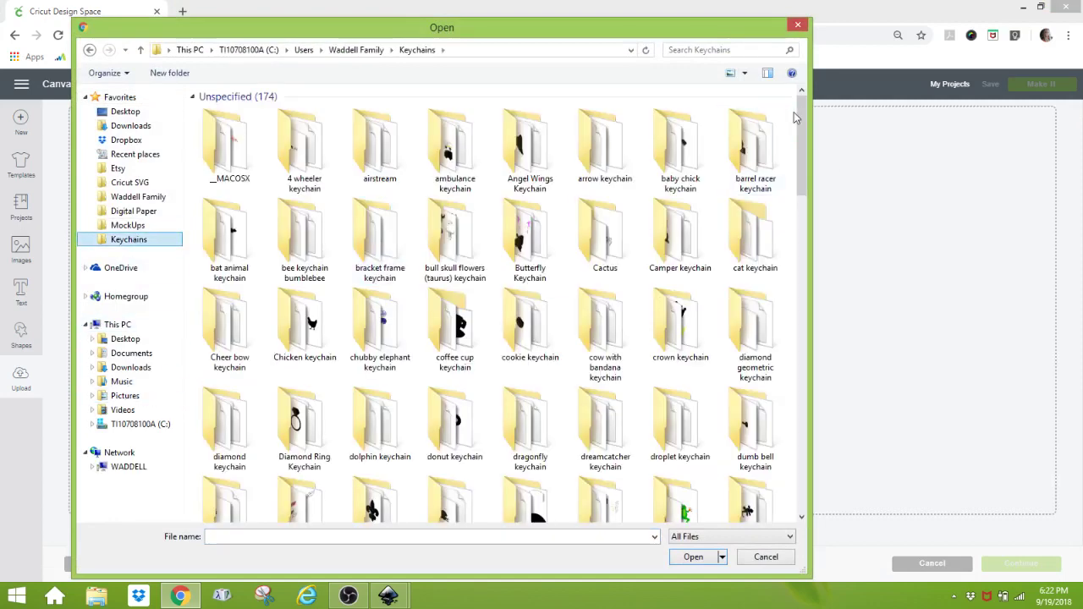
left_click_drag(796, 117, 791, 415)
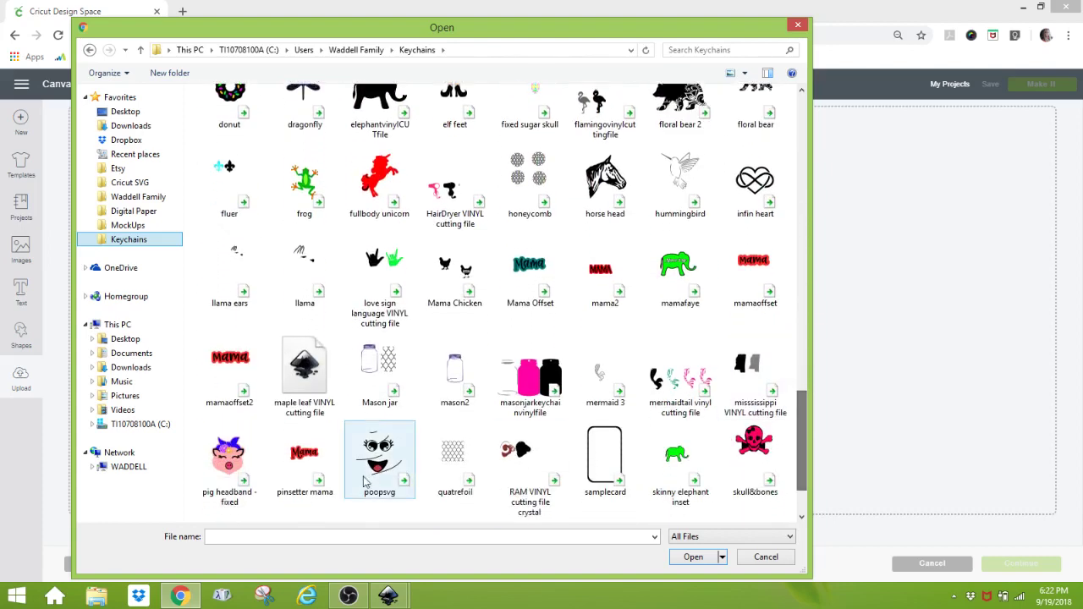
left_click(240, 367)
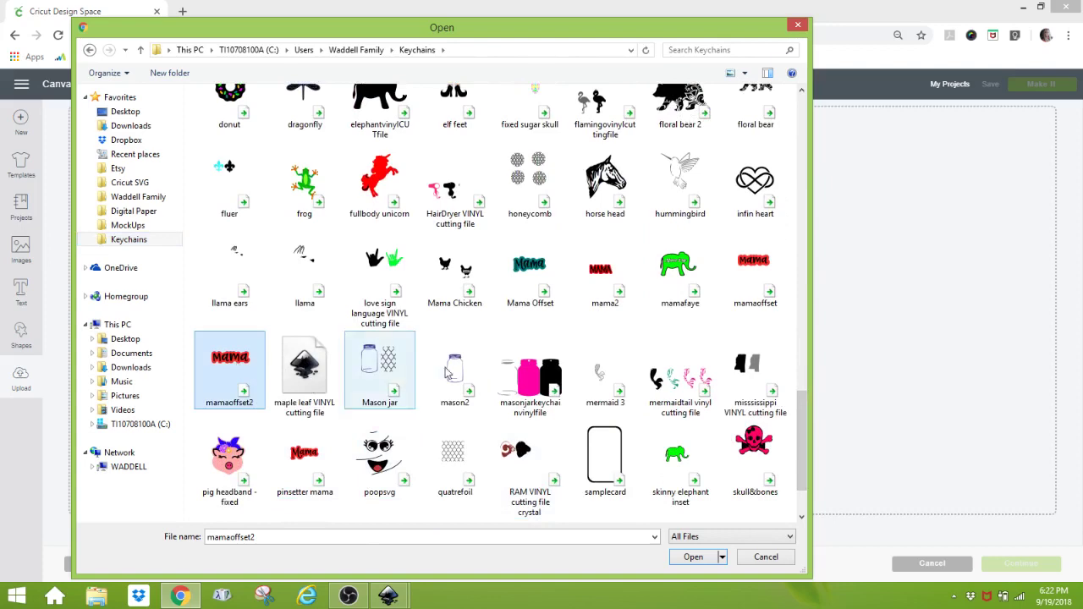
left_click(693, 557)
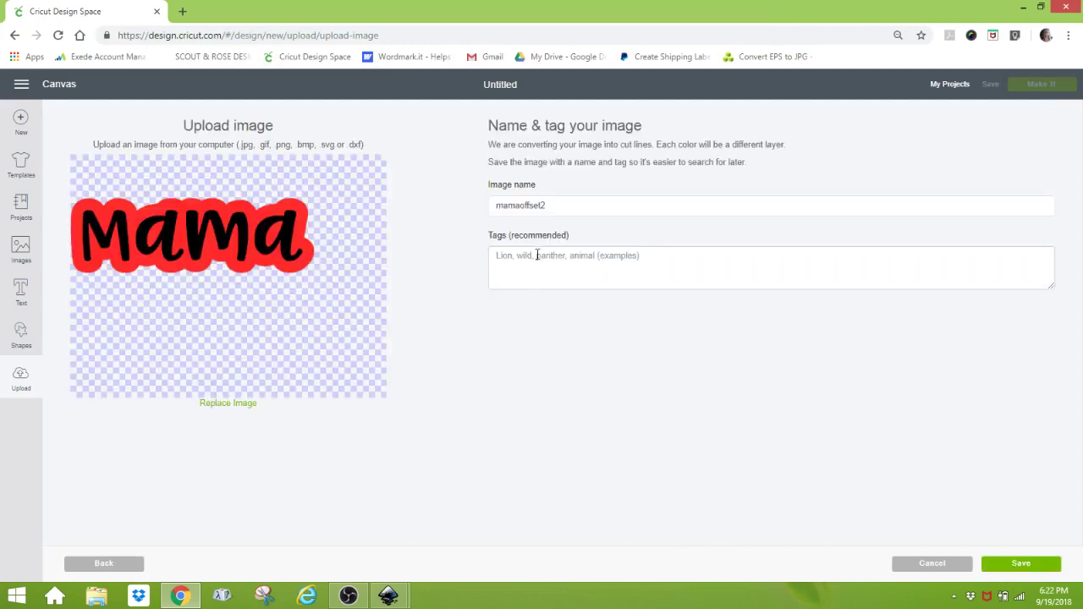
Save the uploaded Mama image, select its thumbnail, and show all uploaded images.
left_click(1021, 569)
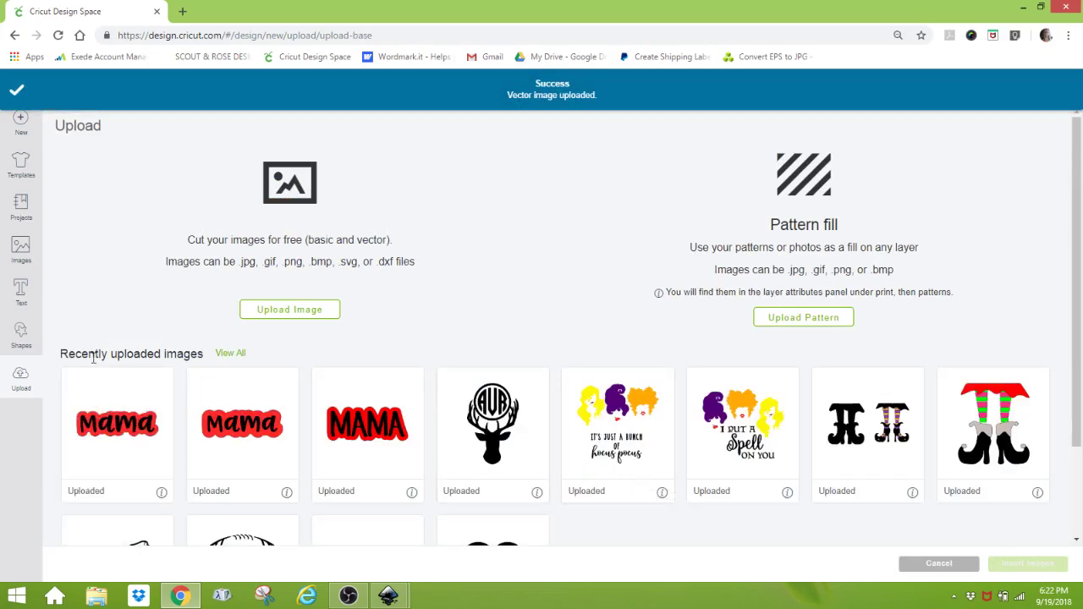
left_click(129, 416)
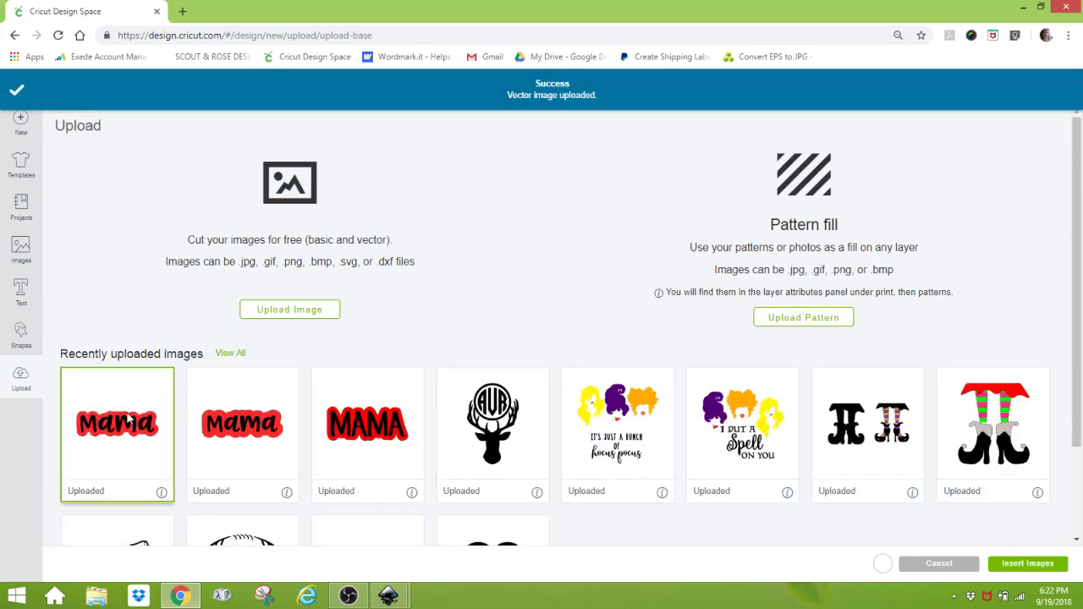
left_click(231, 355)
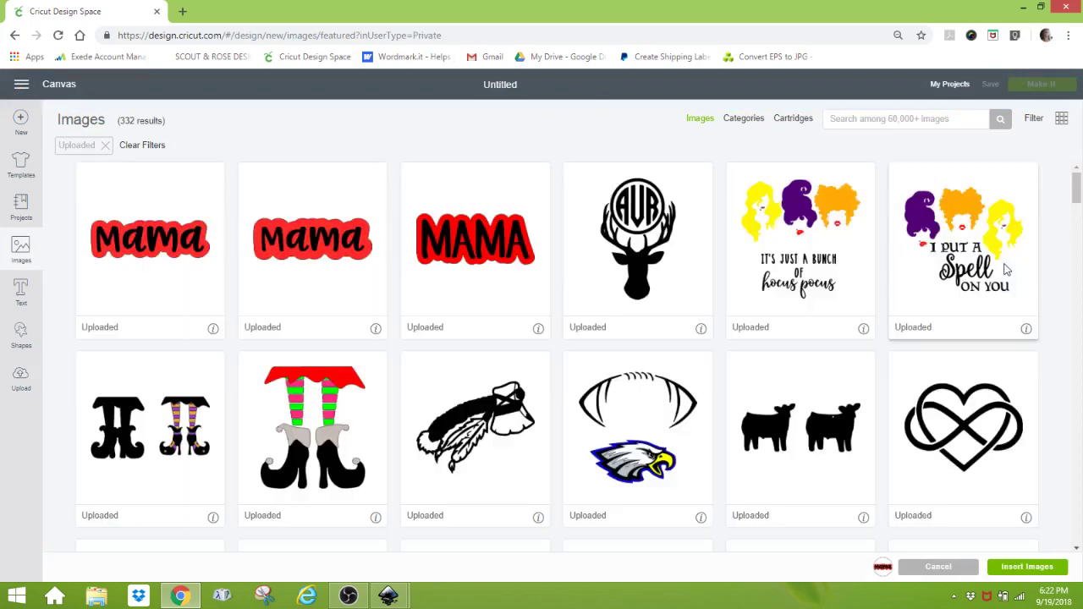
Find the black bear silhouette among the uploaded images and insert it onto the canvas.
scroll(1062, 237, "down", 4)
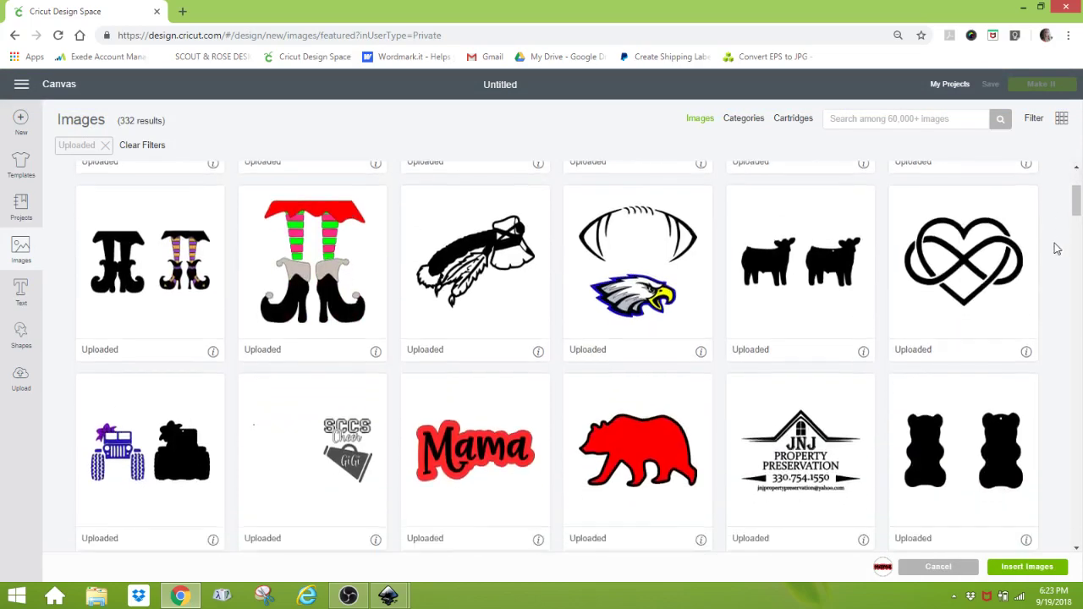
scroll(1057, 251, "down", 6)
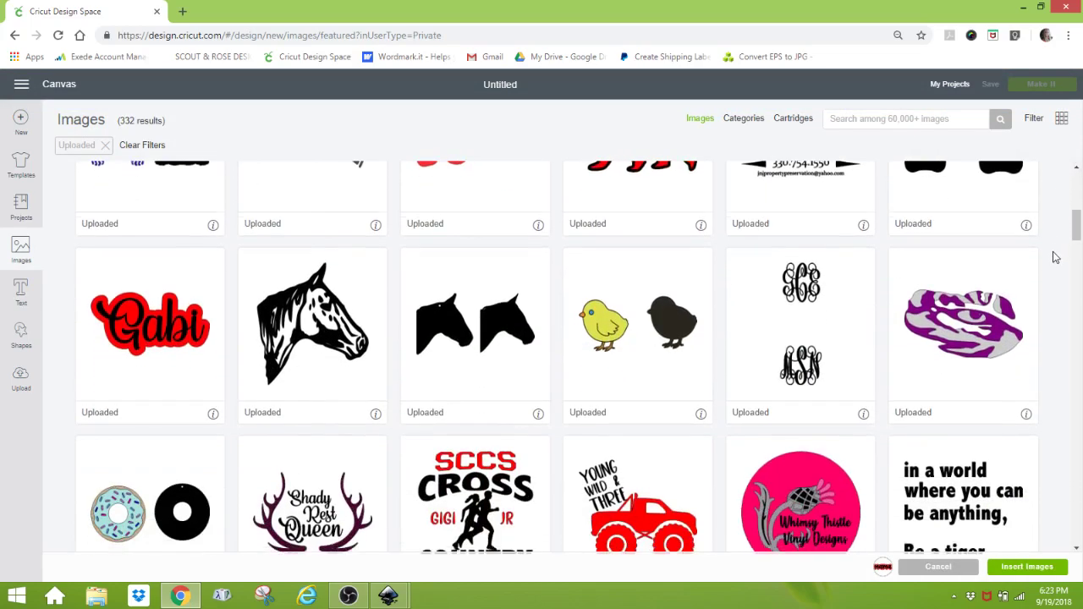
scroll(1056, 270, "down", 11)
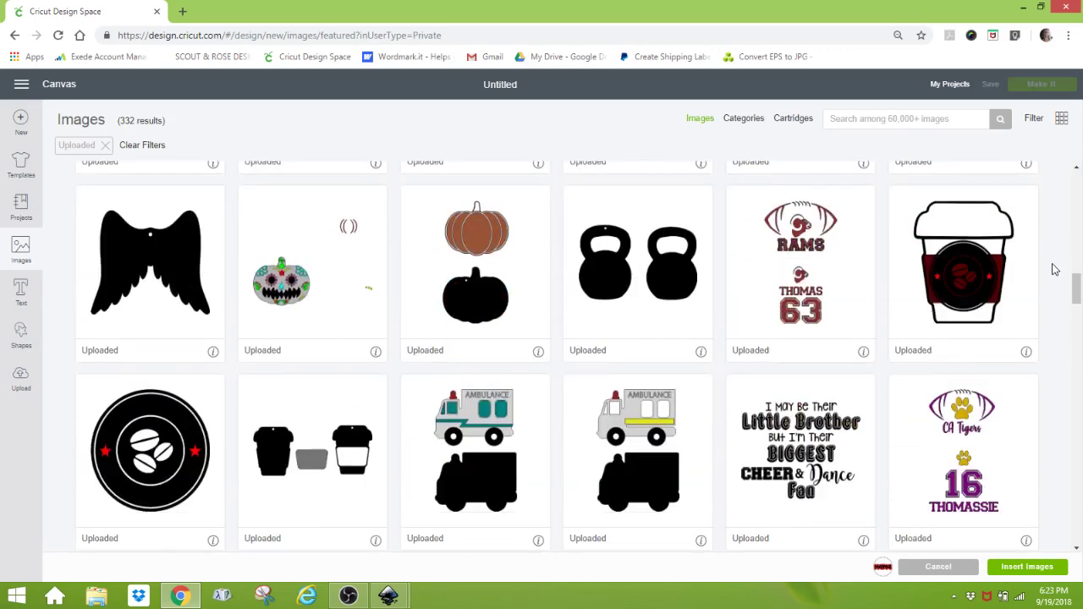
scroll(1055, 272, "down", 15)
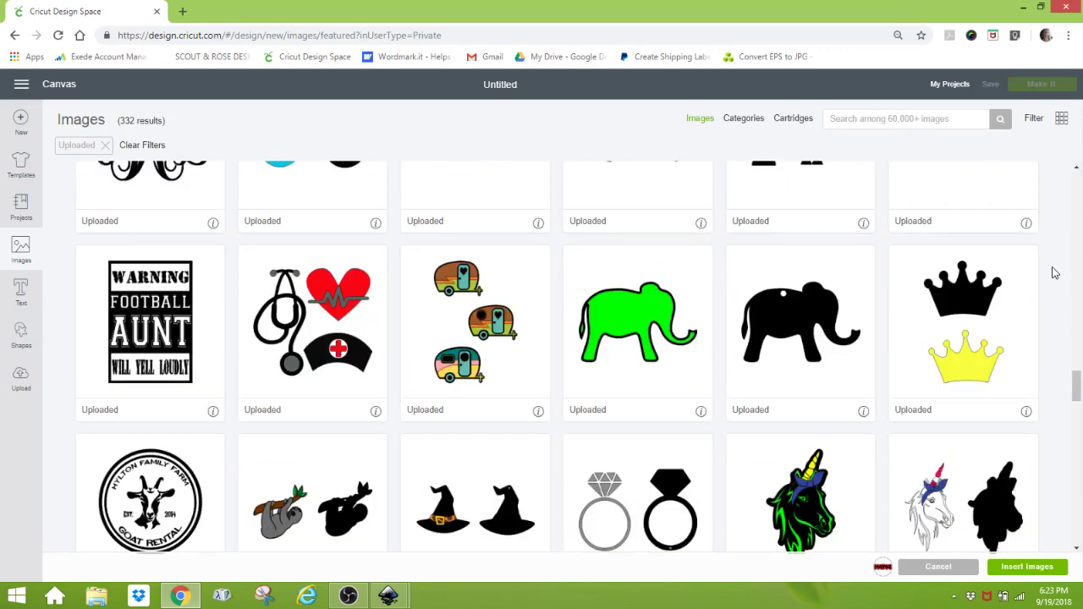
scroll(1055, 272, "down", 9)
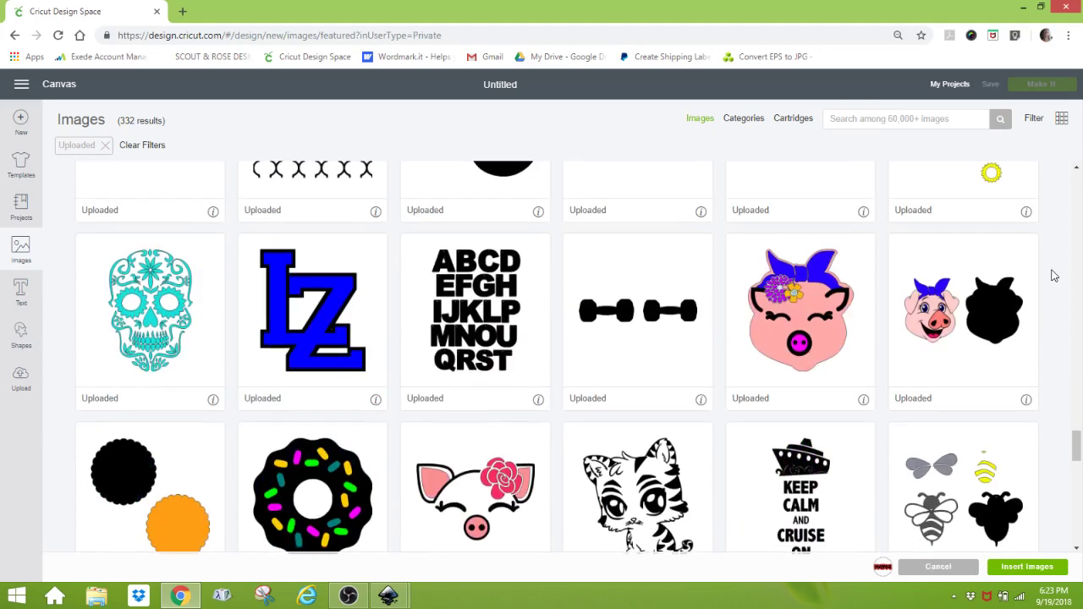
scroll(1055, 276, "down", 15)
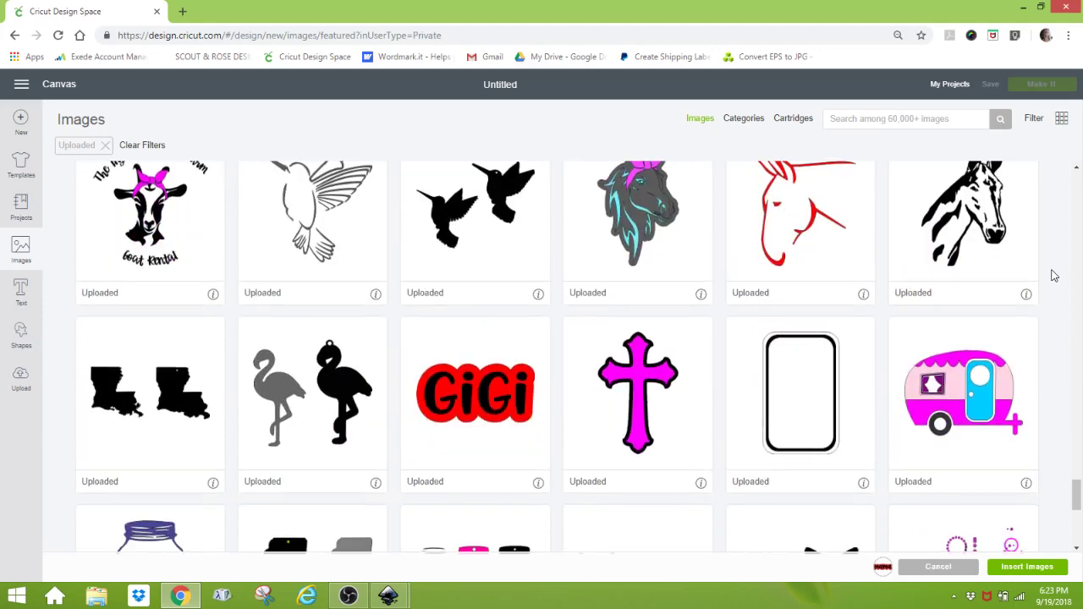
scroll(1054, 275, "down", 5)
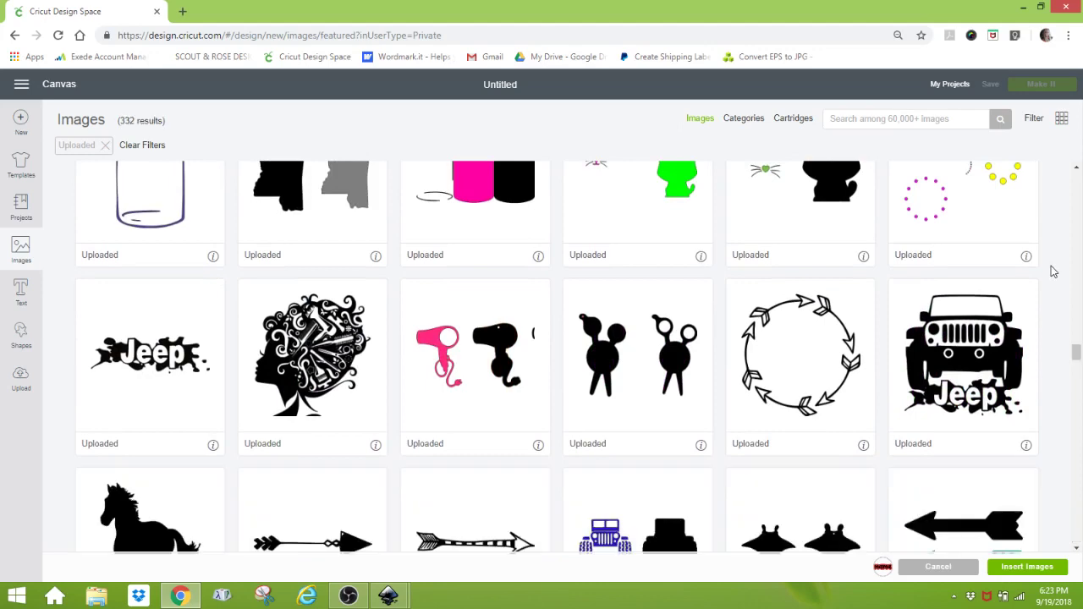
scroll(1053, 271, "down", 5)
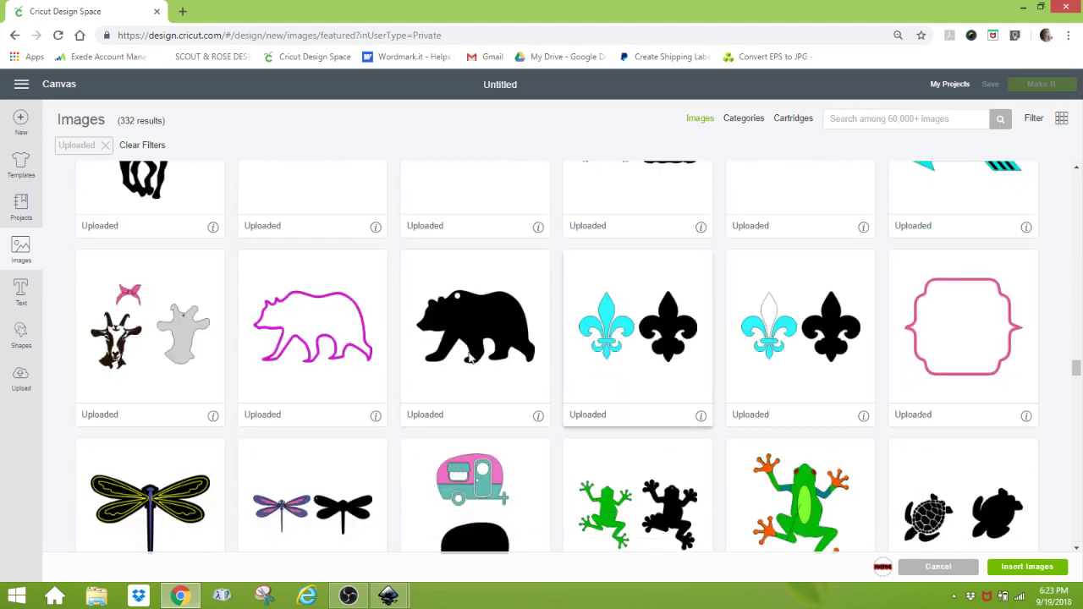
left_click(463, 359)
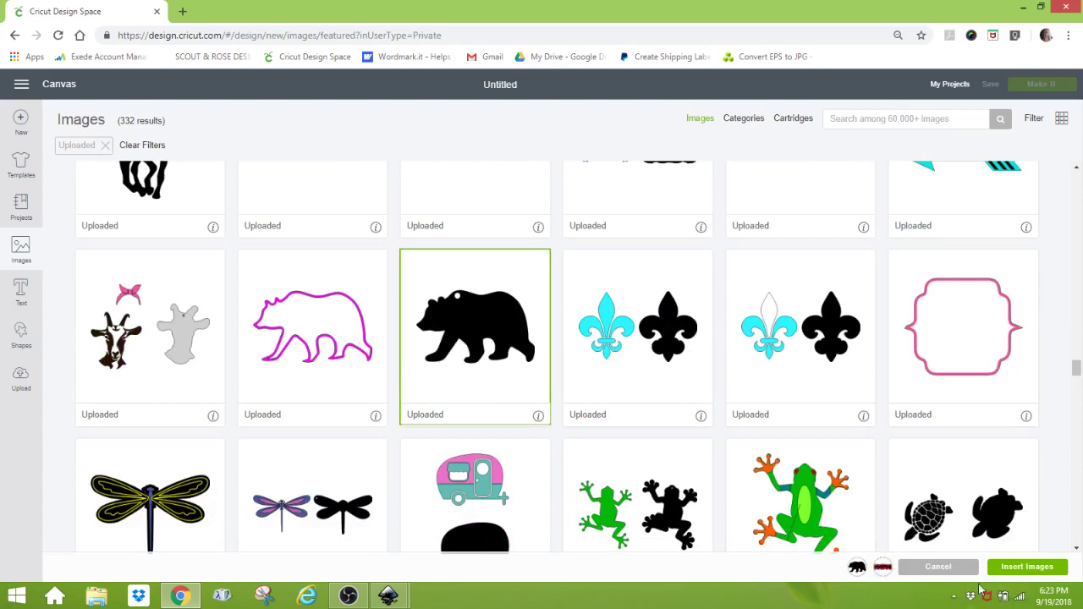
left_click(1028, 573)
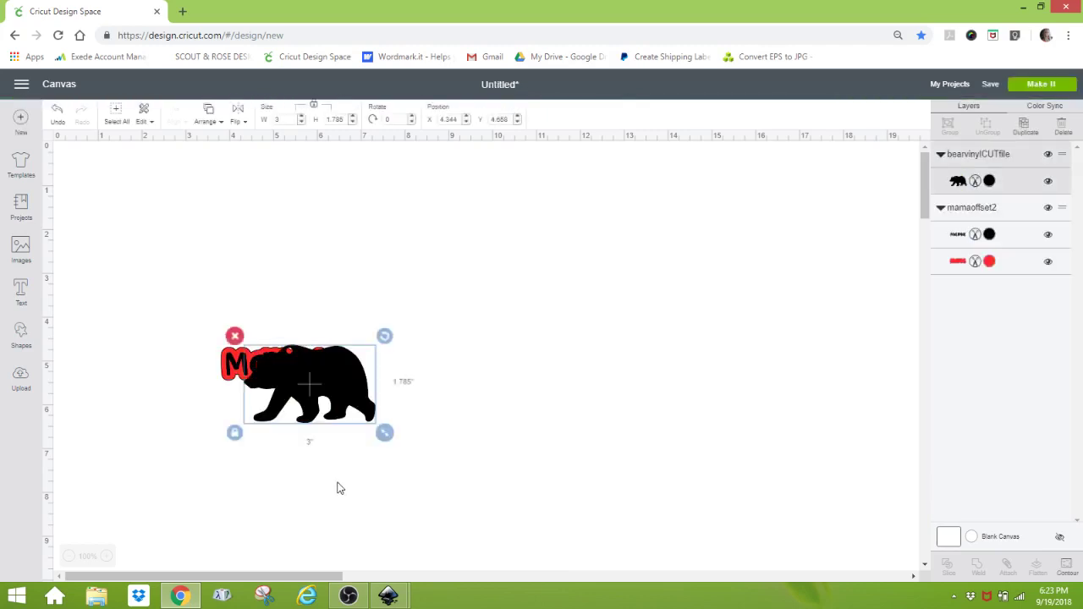
Move the bear aside, place the Mama word over its body, and send Mama to the front.
left_click_drag(346, 405, 454, 336)
left_click(269, 371)
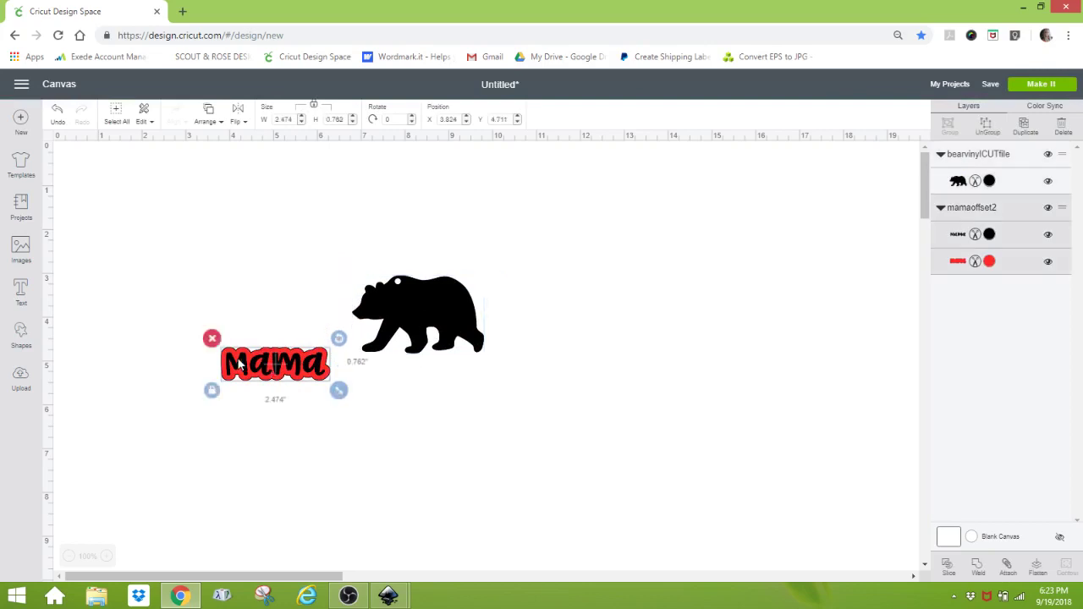
left_click_drag(240, 362, 386, 331)
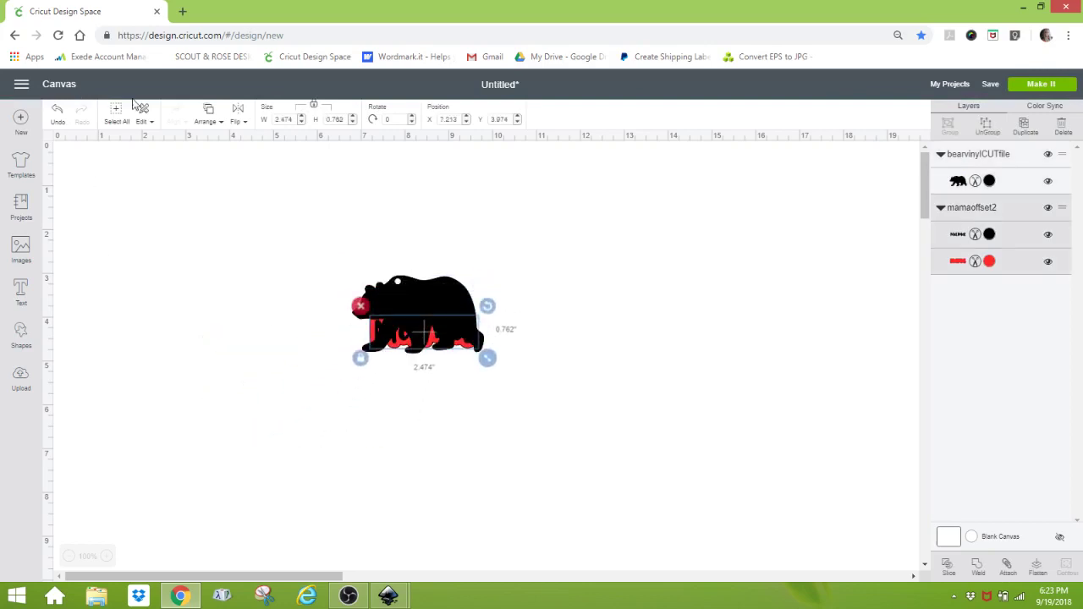
left_click(208, 121)
left_click(204, 195)
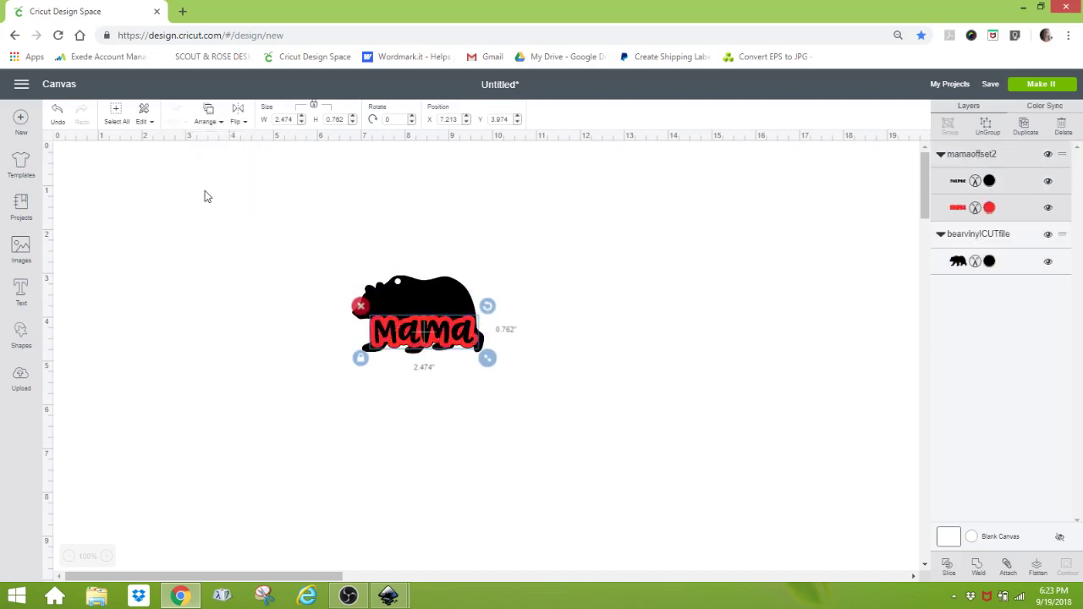
mouse_move(464, 337)
left_mouse_down()
mouse_move(472, 312)
mouse_move(496, 330)
mouse_move(464, 309)
mouse_move(471, 316)
left_mouse_up()
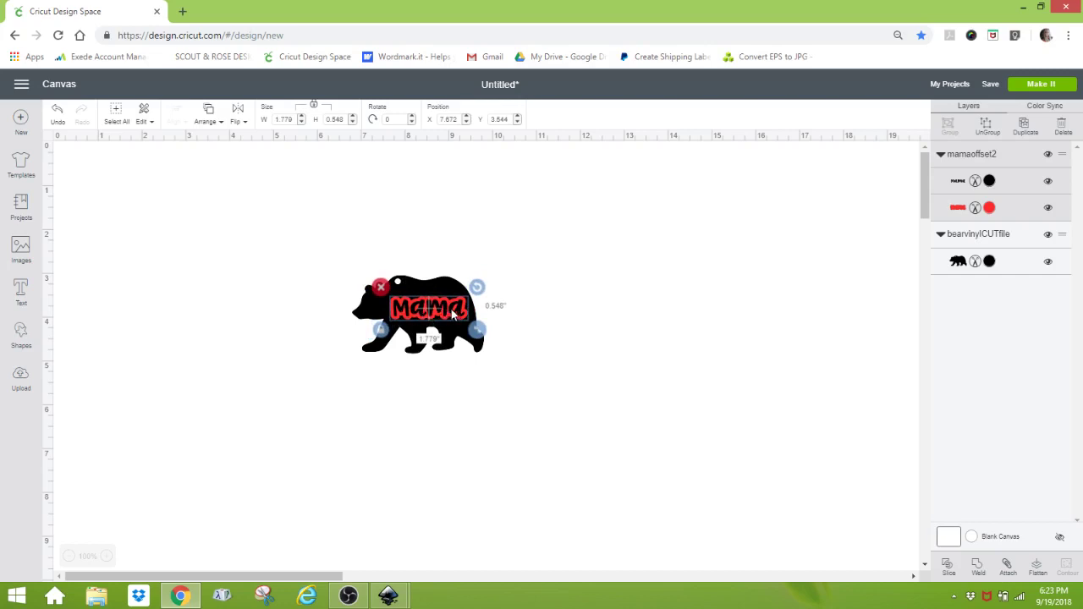
Ungroup mamaoffset2 and send the black Mama text to the back.
left_click(987, 125)
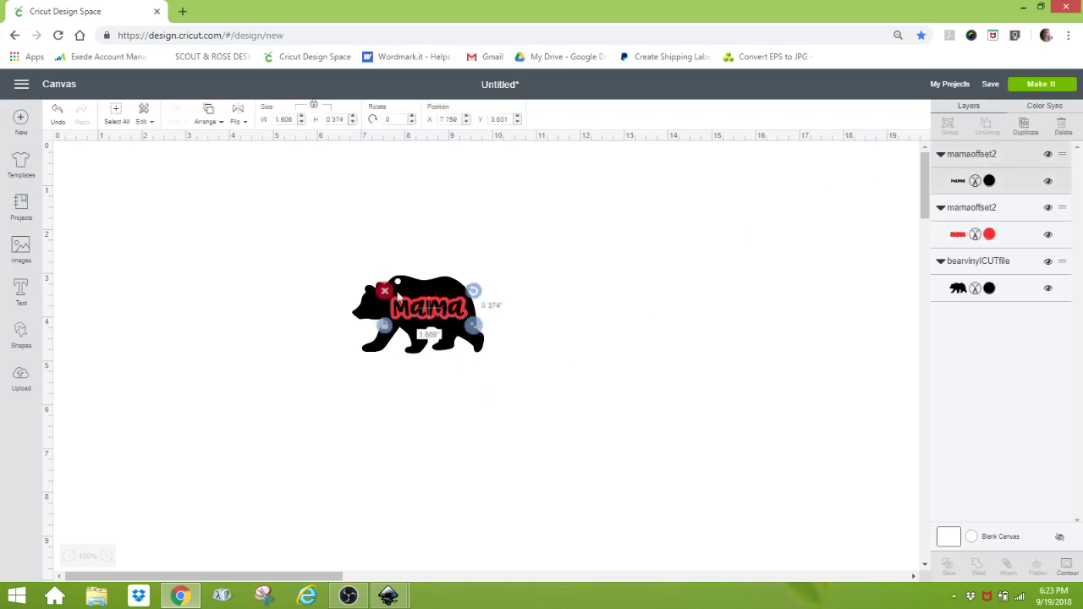
left_click(214, 117)
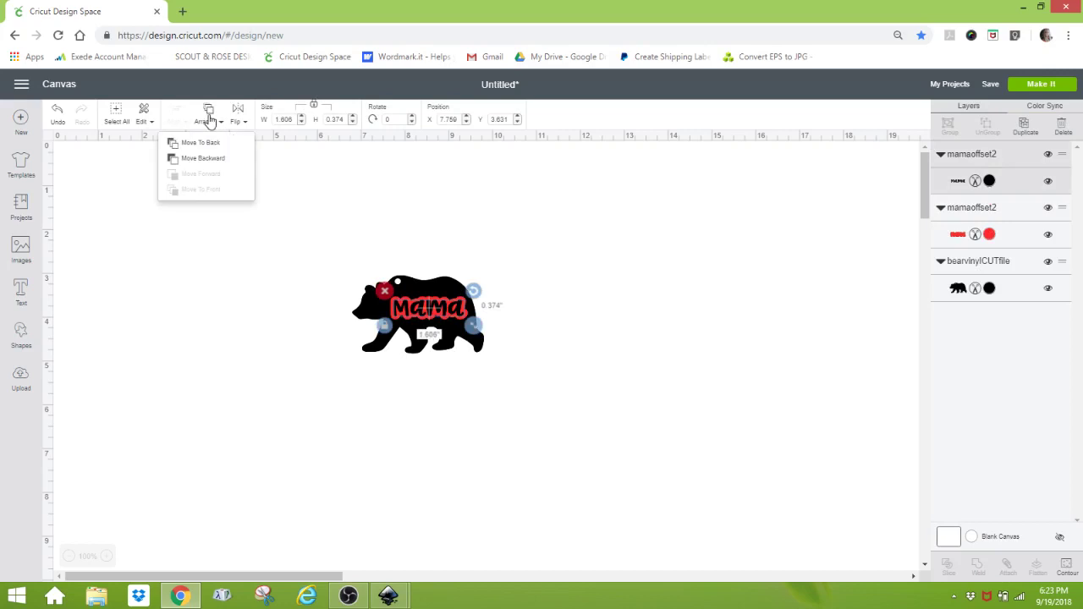
left_click(205, 143)
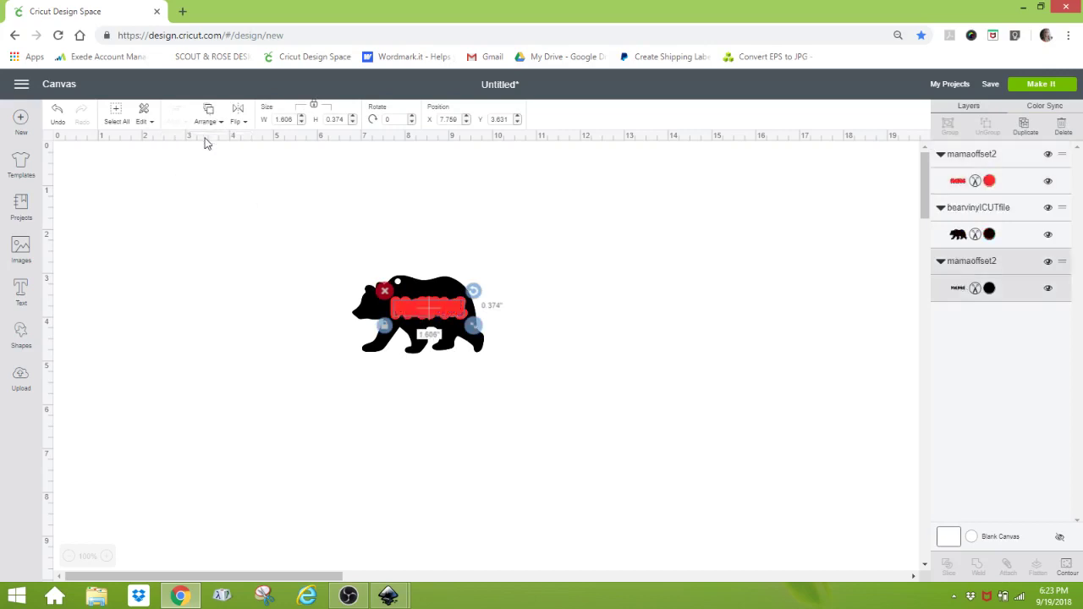
Select the red offset shape together with the bear.
left_click(643, 292)
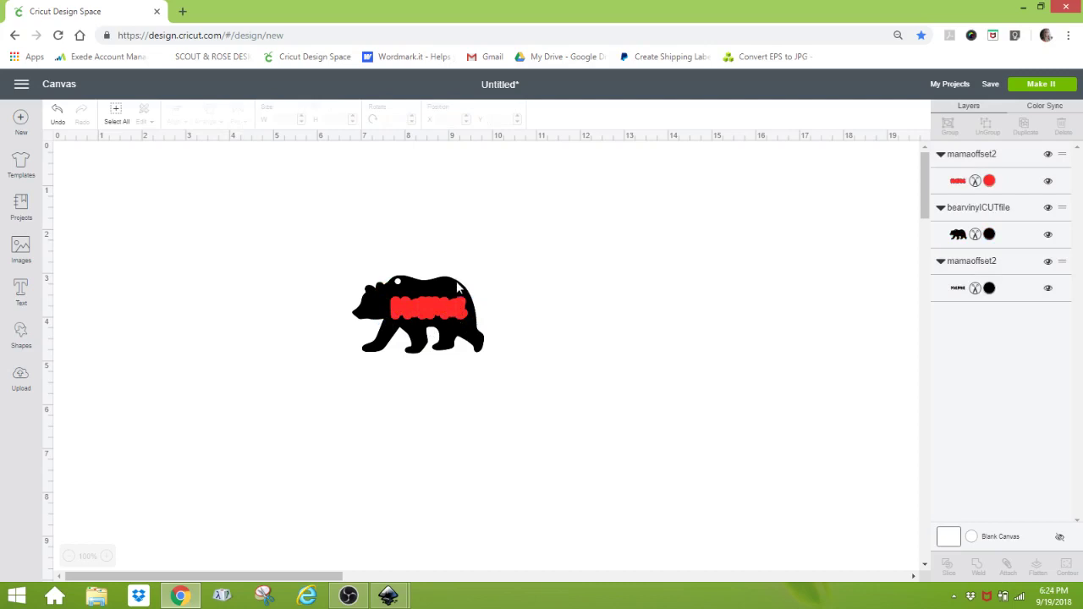
left_click_drag(506, 294, 466, 319)
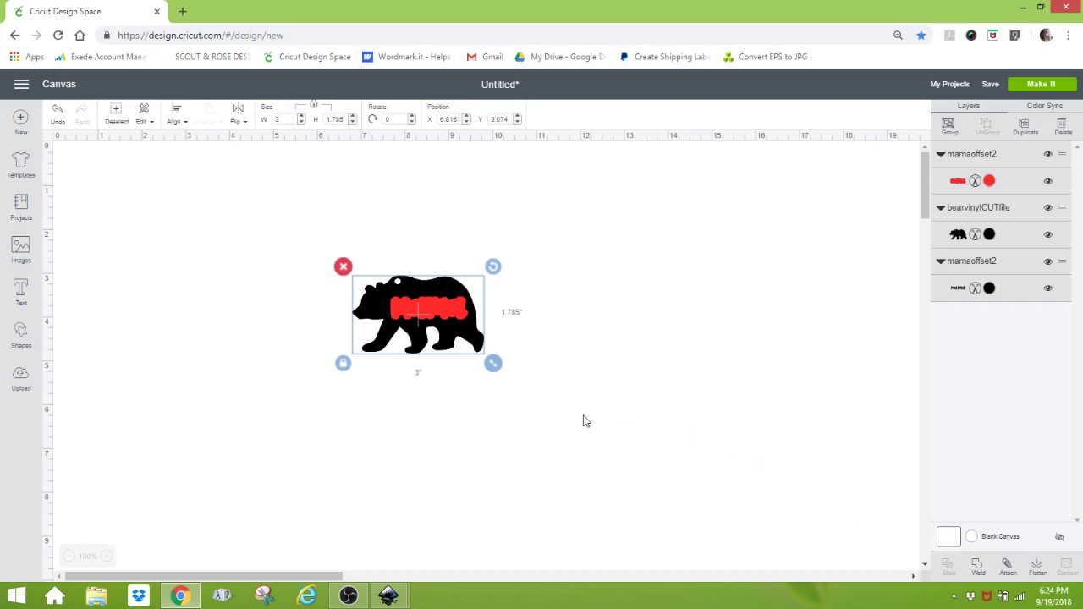
left_click(498, 305)
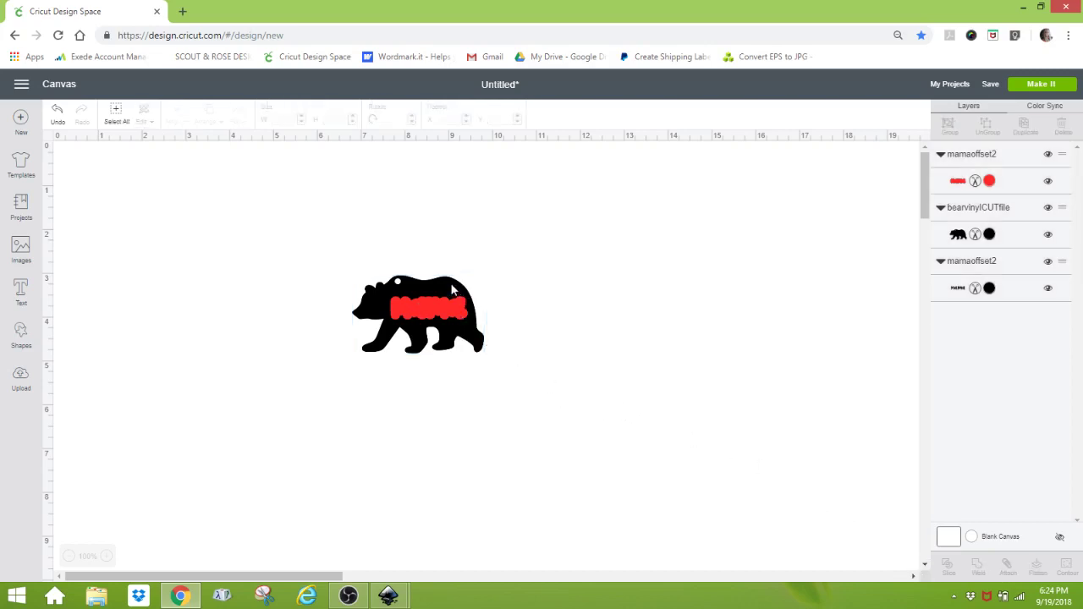
left_click(468, 300)
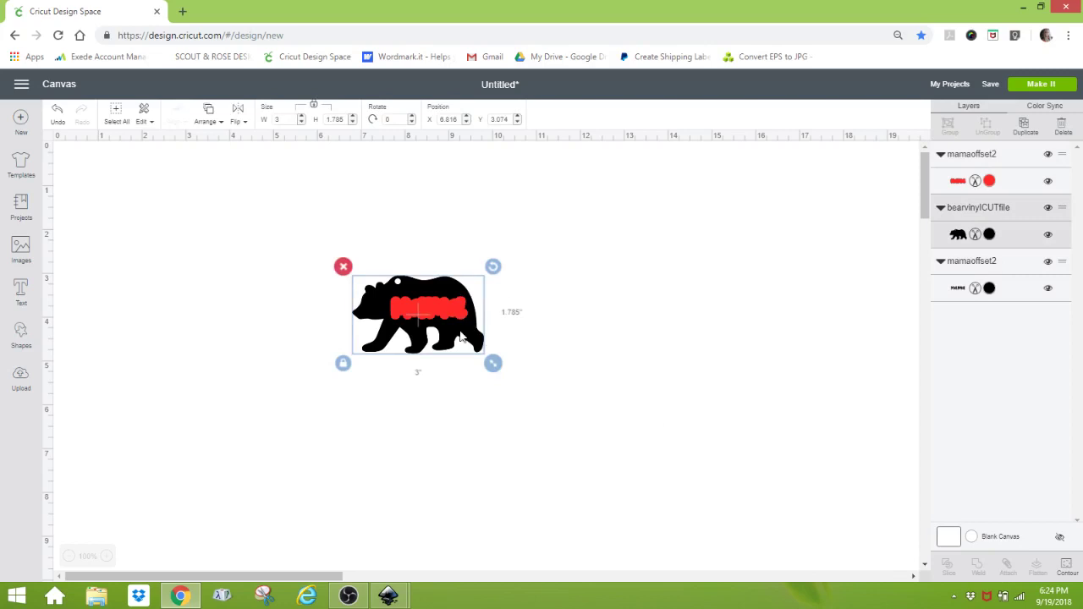
left_click(462, 369)
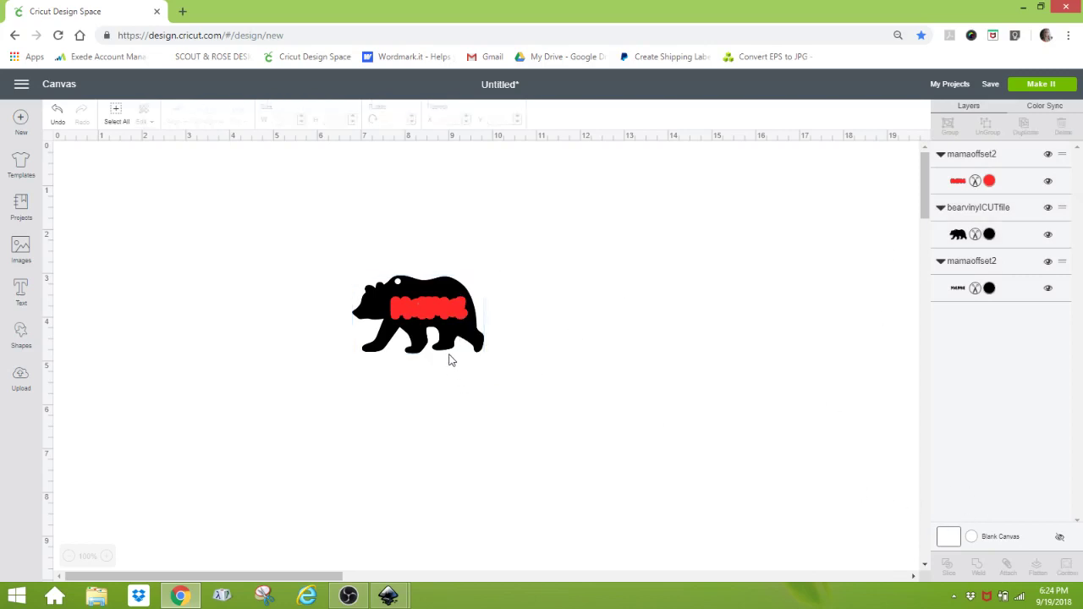
left_click(449, 350)
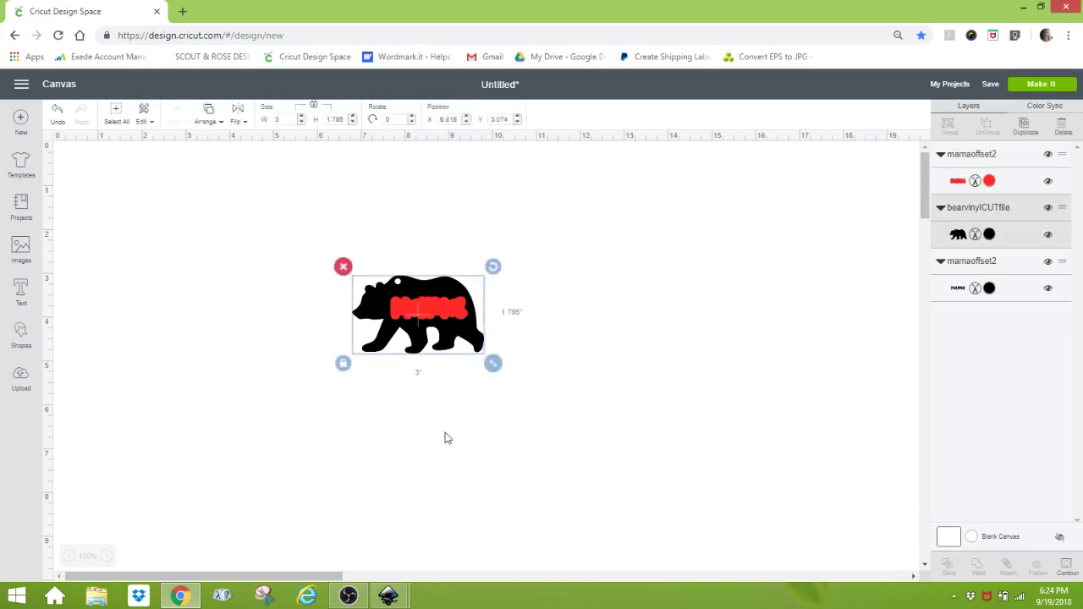
left_click(450, 313)
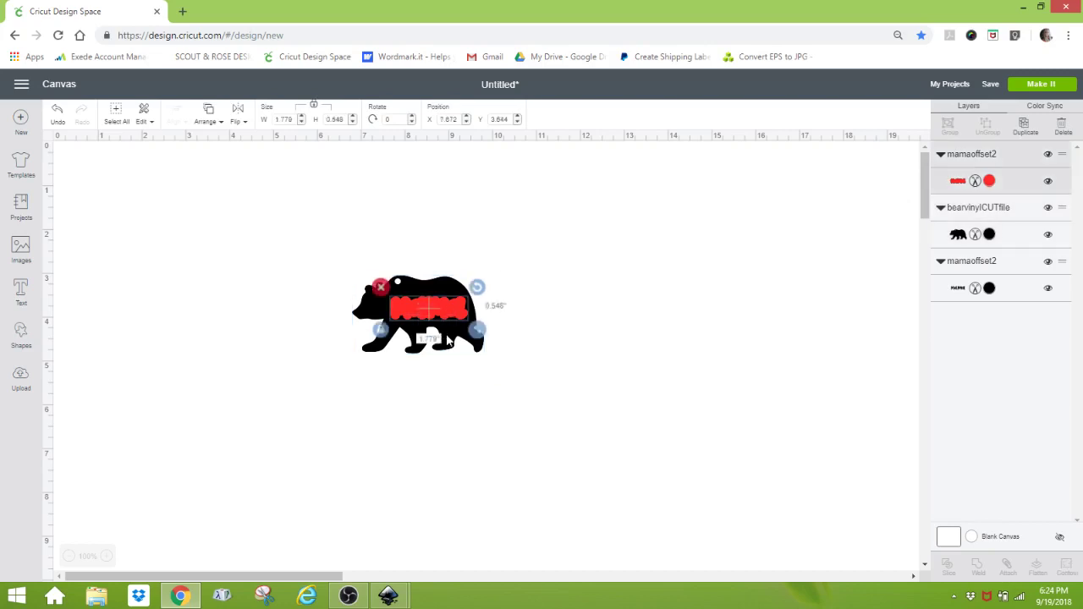
left_click(450, 340, "shift")
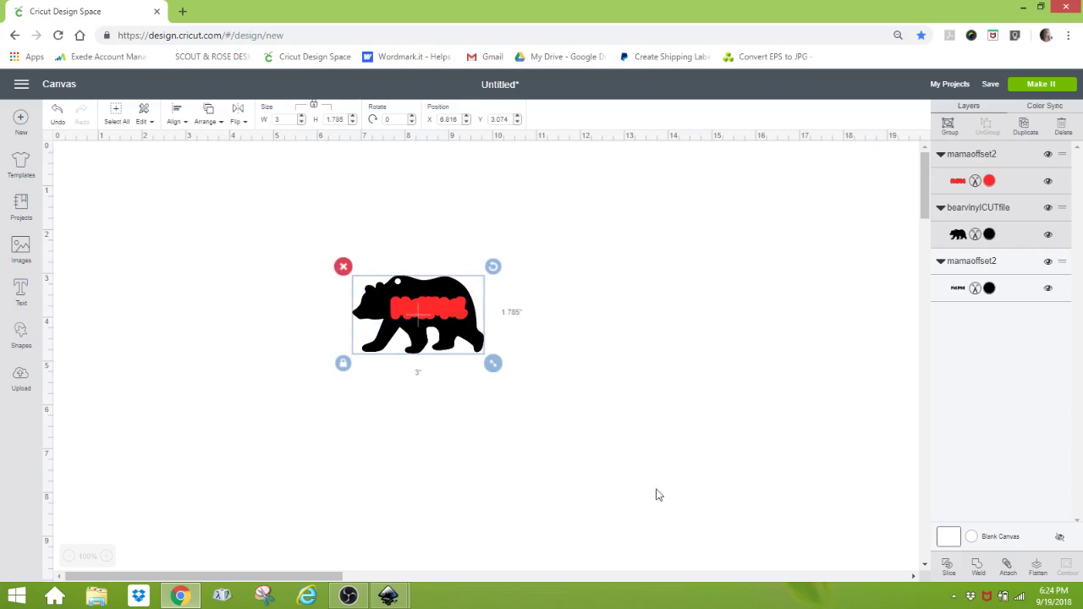
Slice the red offset out of the bear and delete the leftover red and black pieces.
left_click(950, 567)
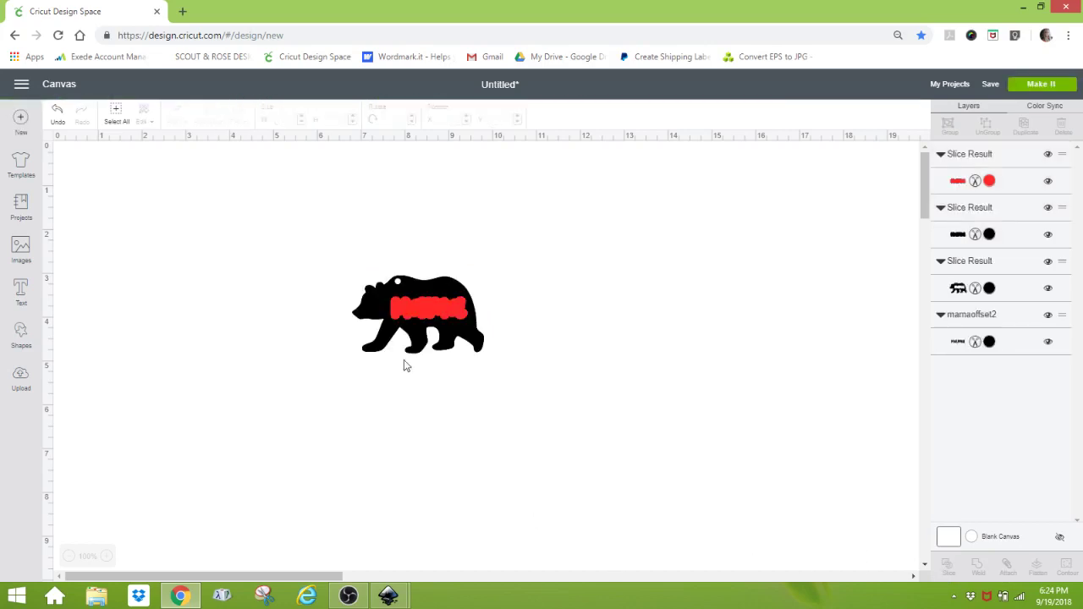
left_click_drag(423, 302, 604, 302)
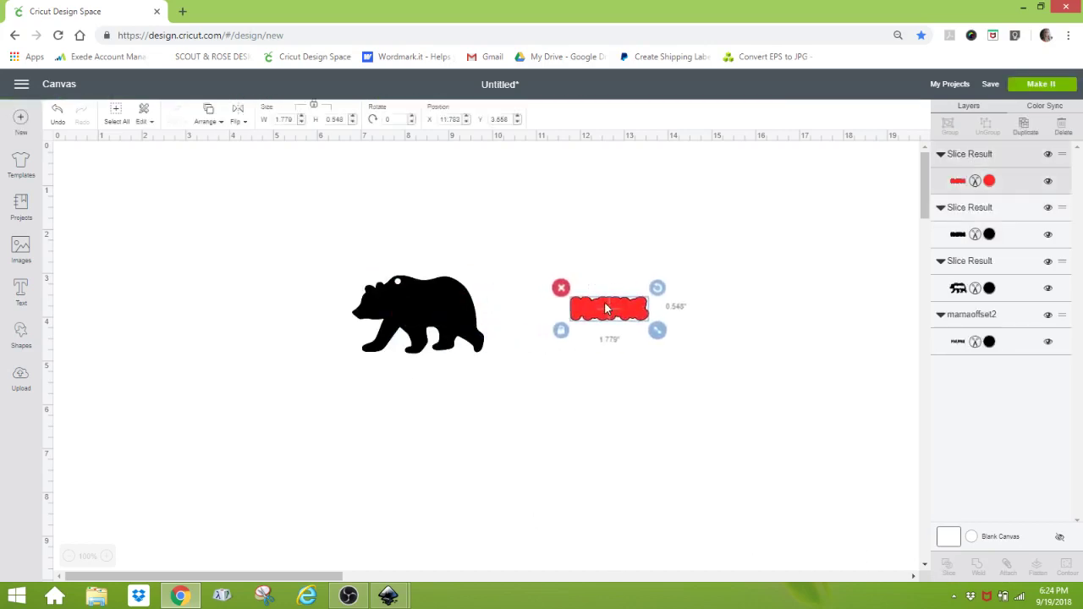
left_click_drag(415, 313, 601, 313)
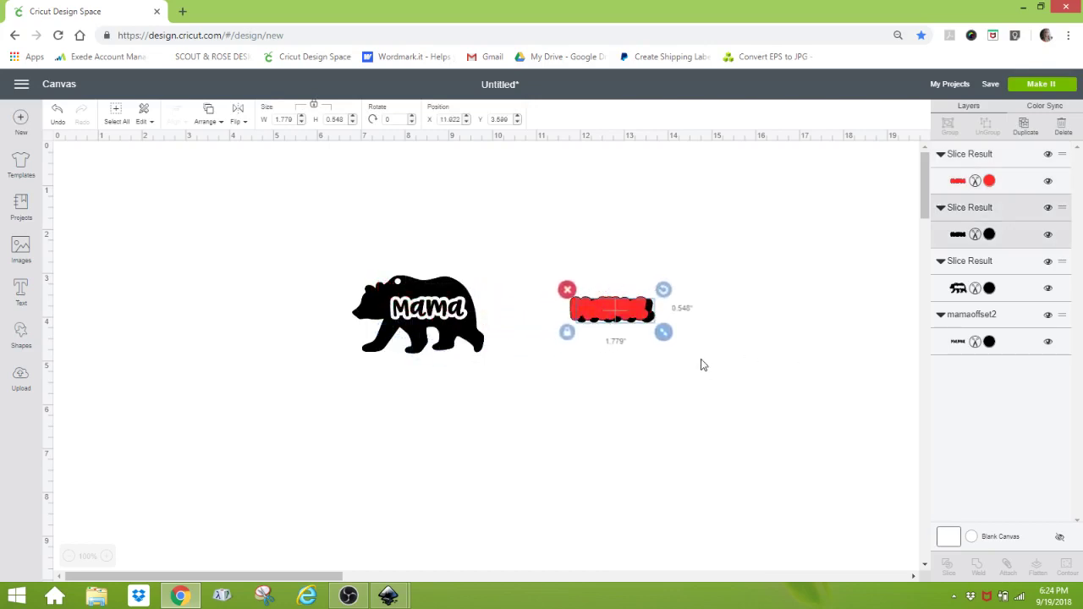
left_click_drag(610, 241, 665, 424)
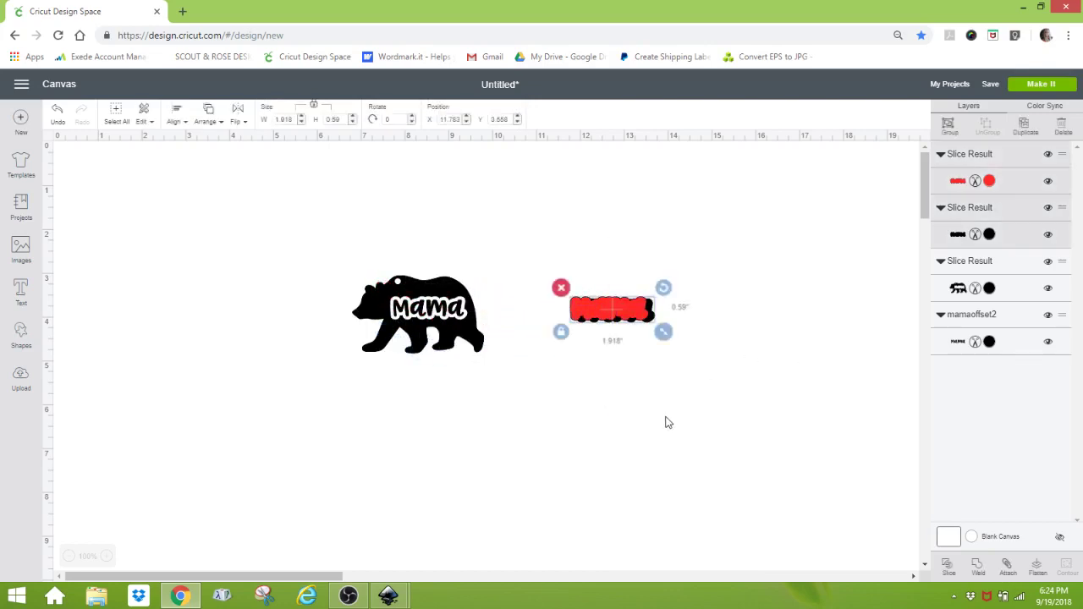
key("Delete")
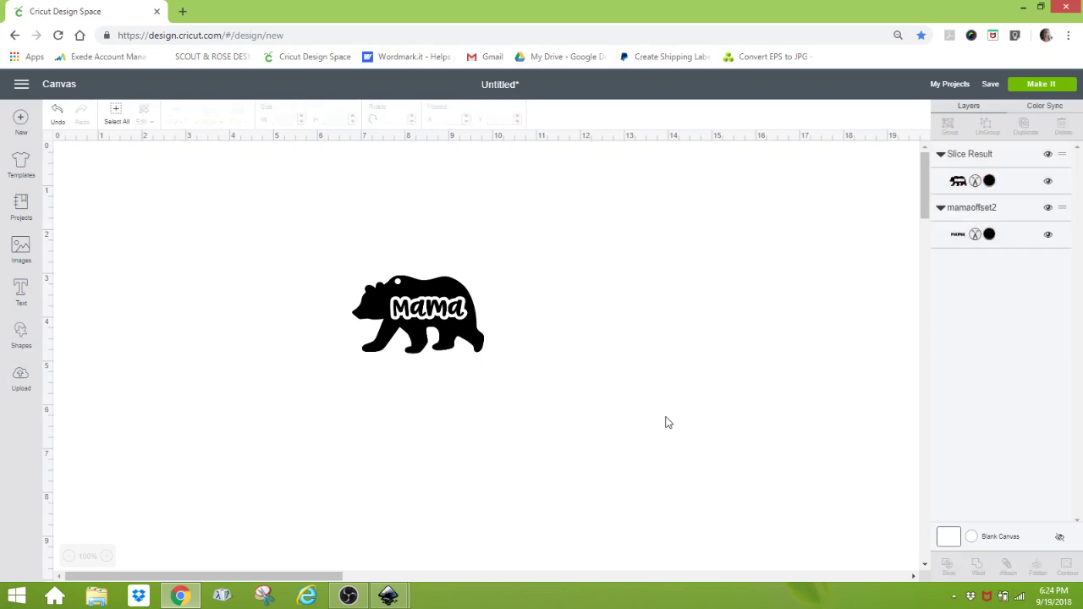